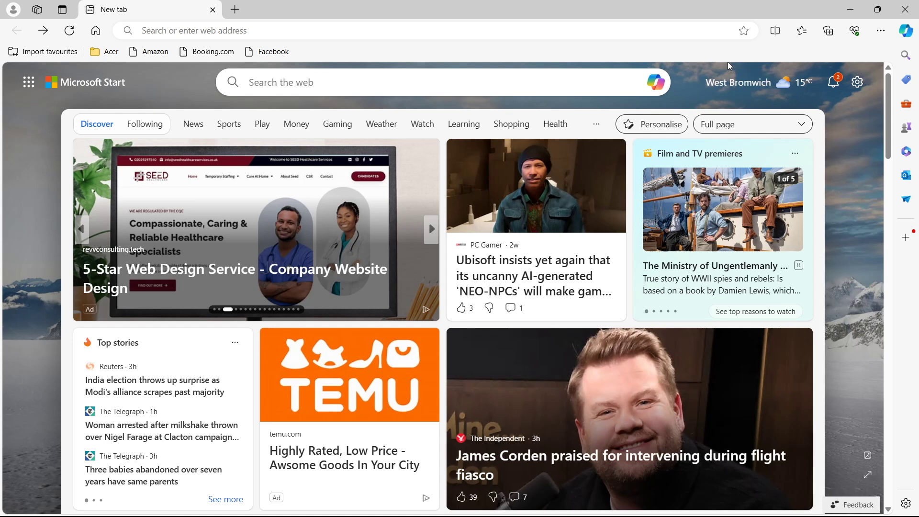
- Search Bing for 'haiper' to find the Haiper AI Video Generator site
type("haiper")
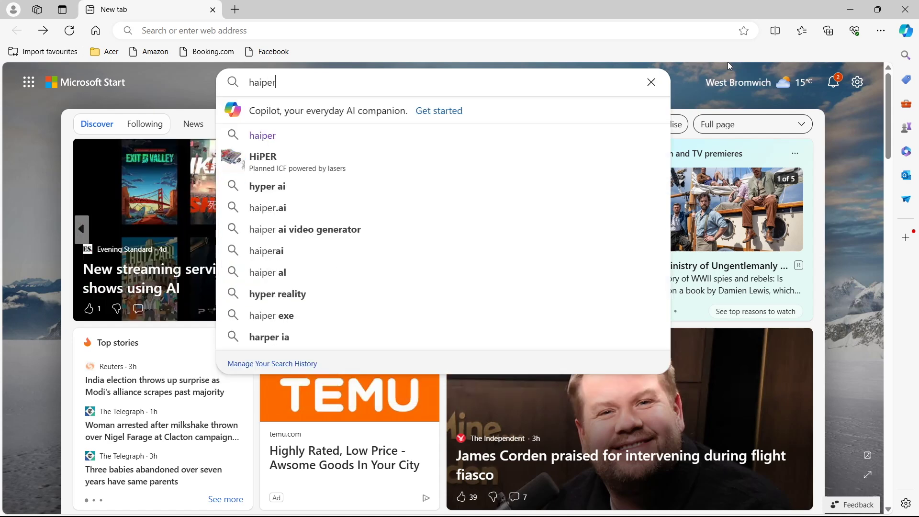
key("Return")
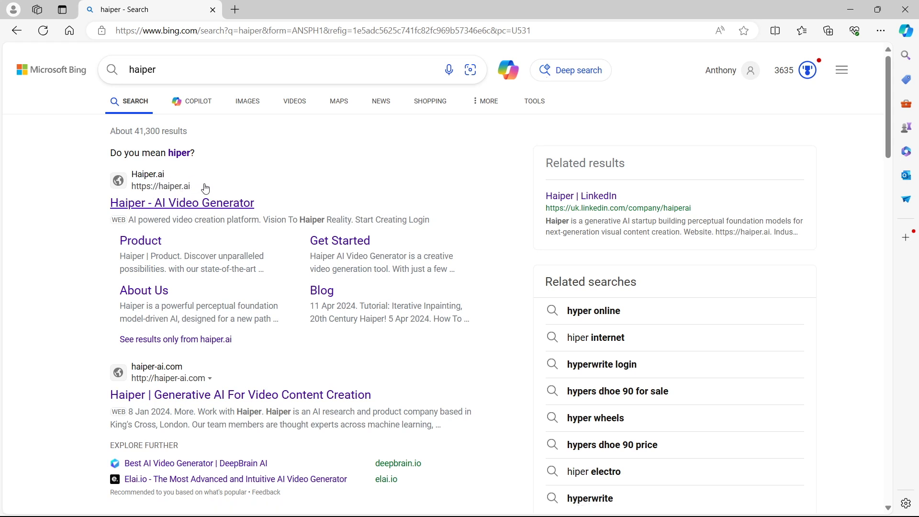
- Open the Haiper AI Video Generator site and page its feature cards to Extend Your Video and back
left_click(178, 203)
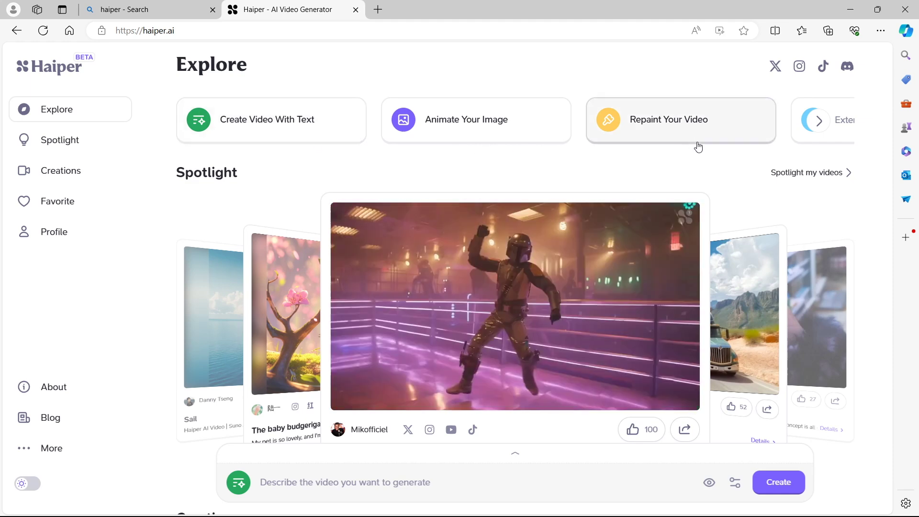
left_click(819, 121)
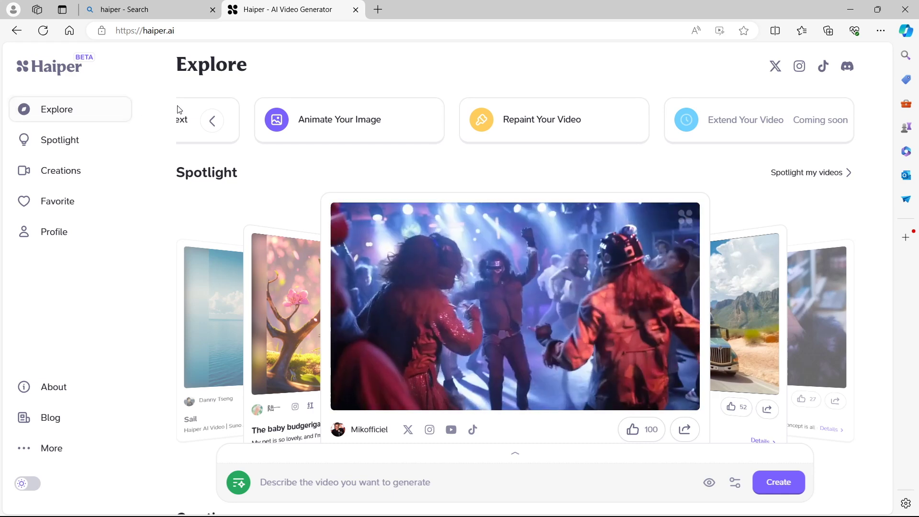
left_click(209, 121)
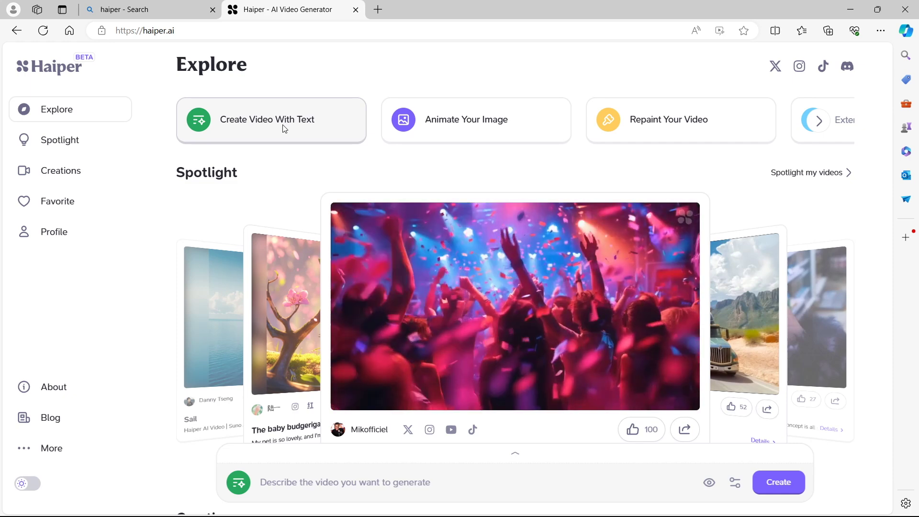
- Reveal the style presets from Old Film to Impressionism and put the cursor in the empty prompt box
left_click(285, 128)
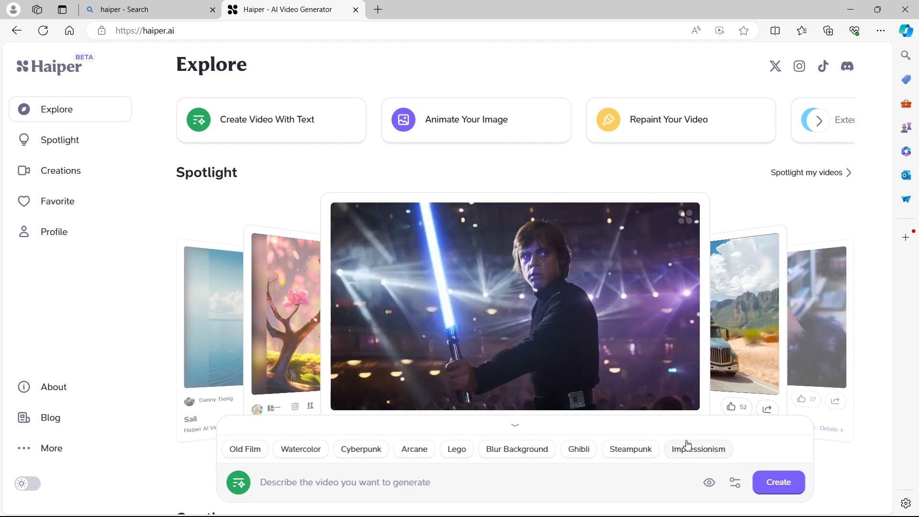
left_click(477, 475)
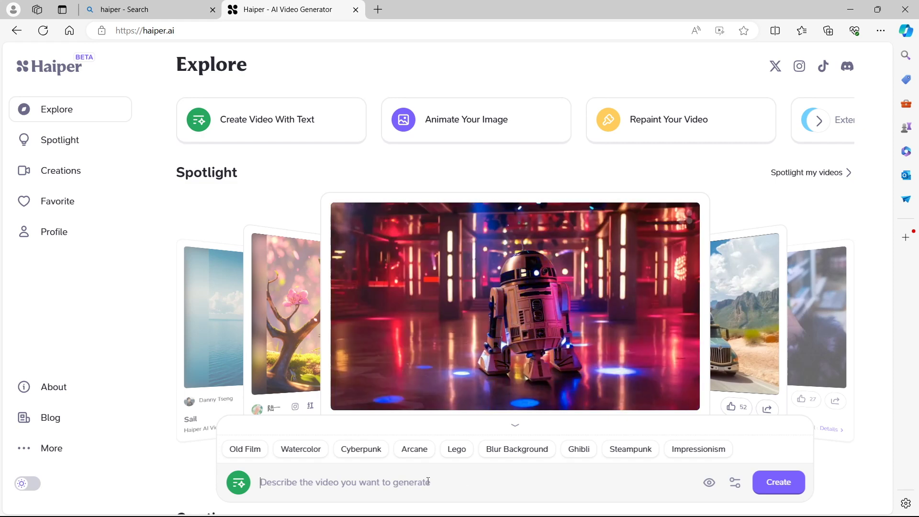
- Enter the prompt 'a dancing man and woman turning into ice'
type("a danci")
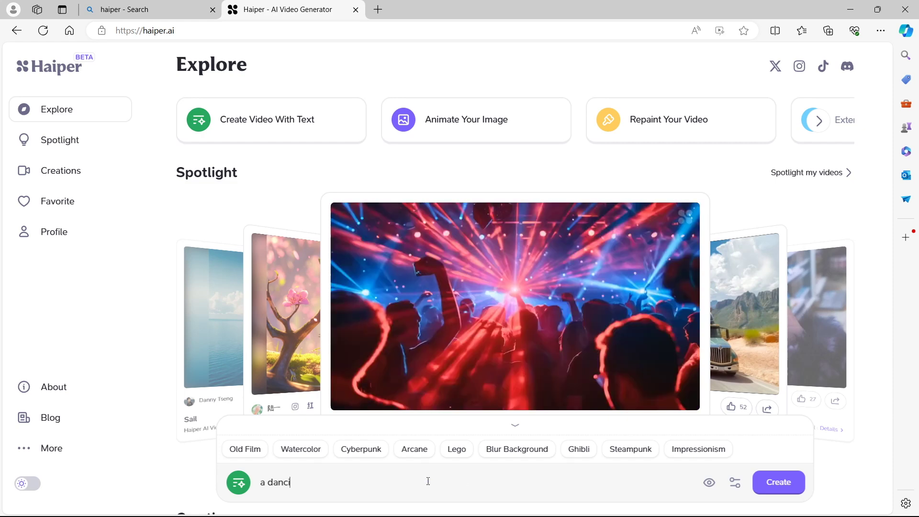
type("ng man and")
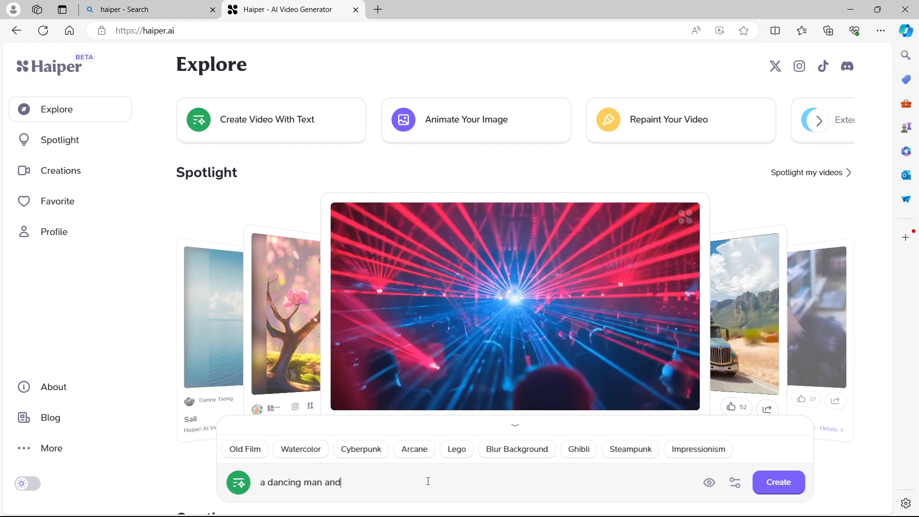
type(" woman")
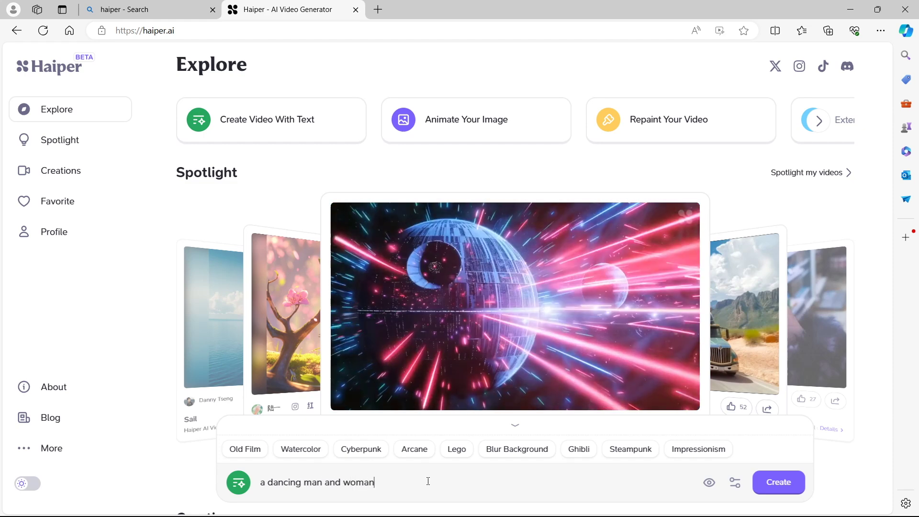
type(" turni")
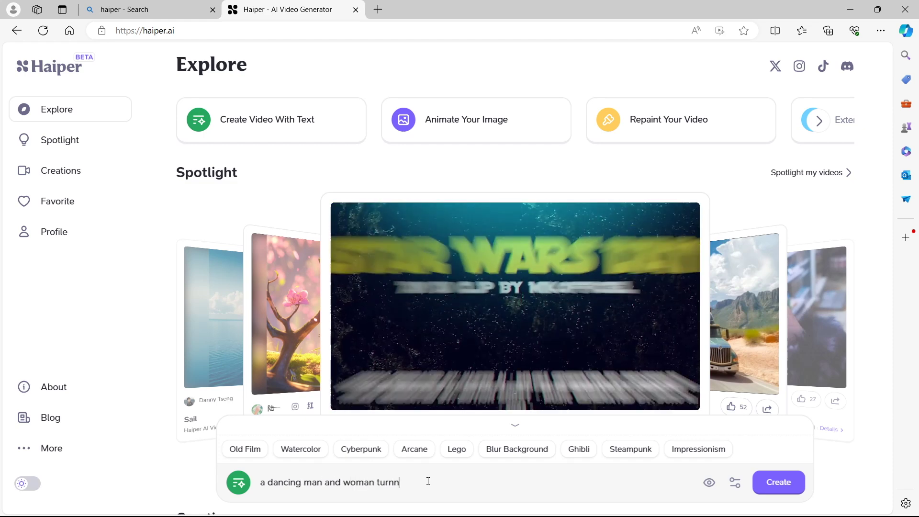
type("ng int")
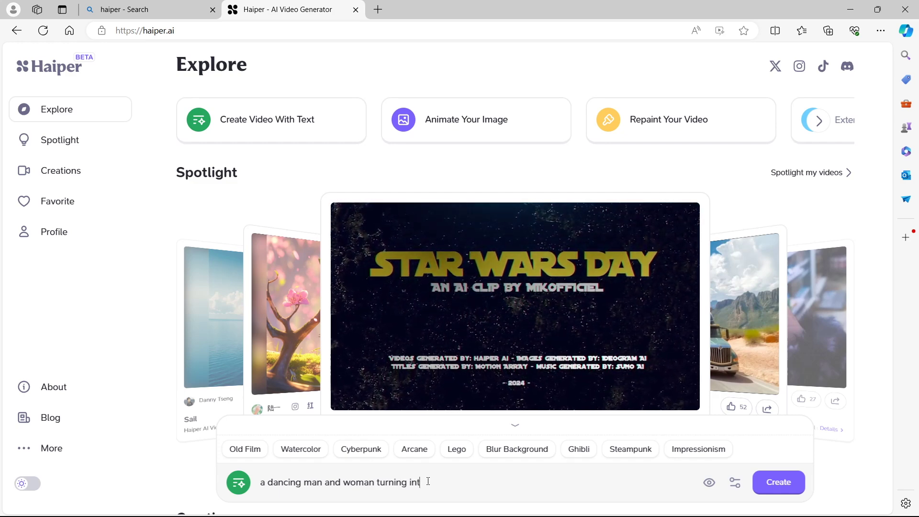
type("o ice")
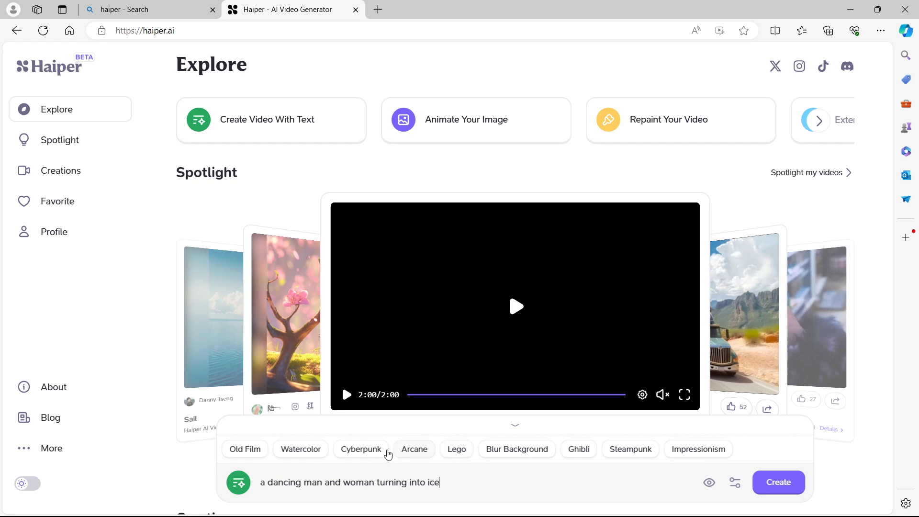
- Append the Cyberpunk style preset to the ice-dance prompt
left_click(364, 452)
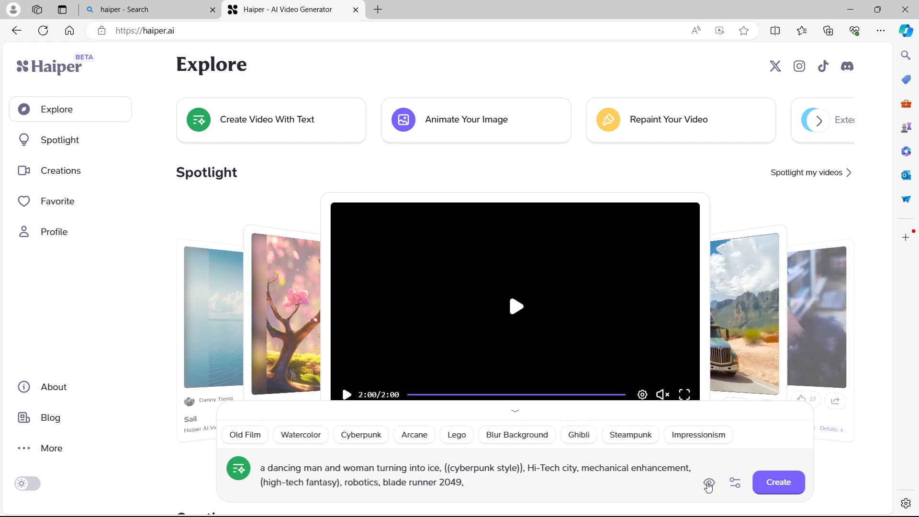
- Confirm the video is created in public and set its duration to 4s
left_click(709, 483)
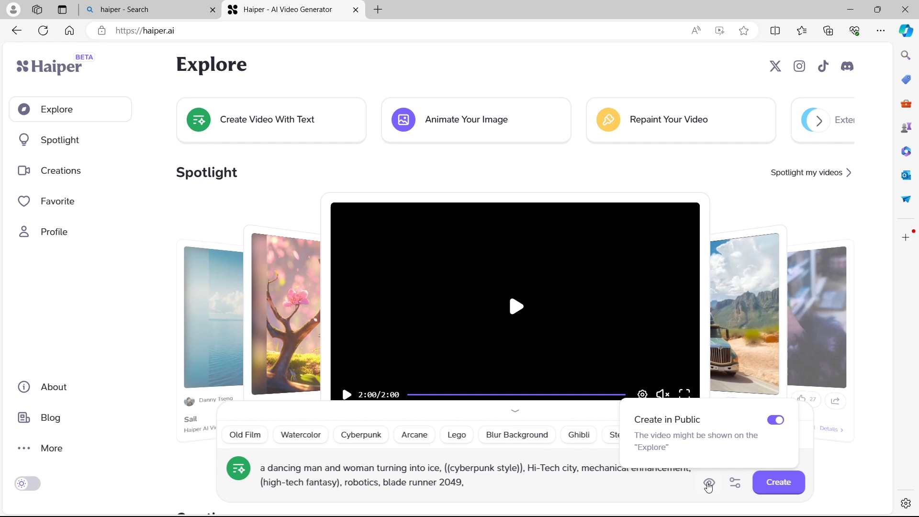
left_click(733, 483)
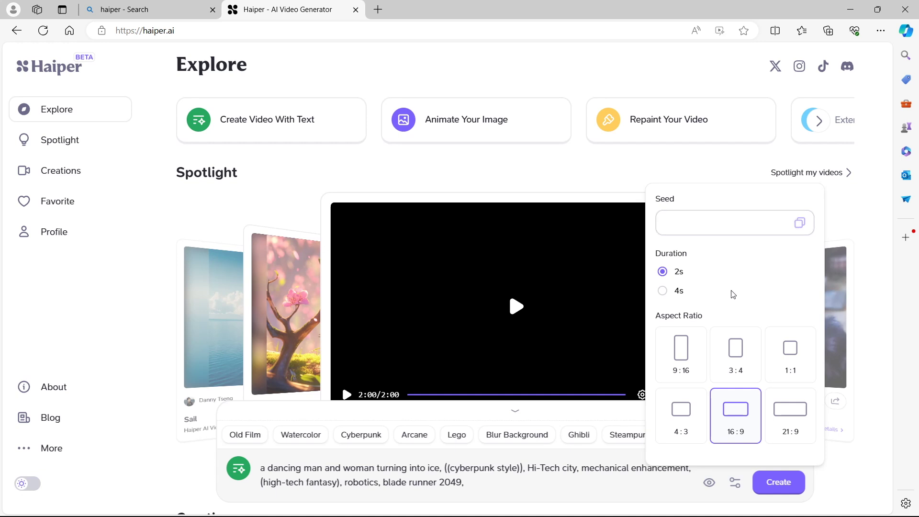
left_click(663, 291)
- Generate the cyberpunk ice-dance video and scroll to its card on the Creations page
left_click(632, 492)
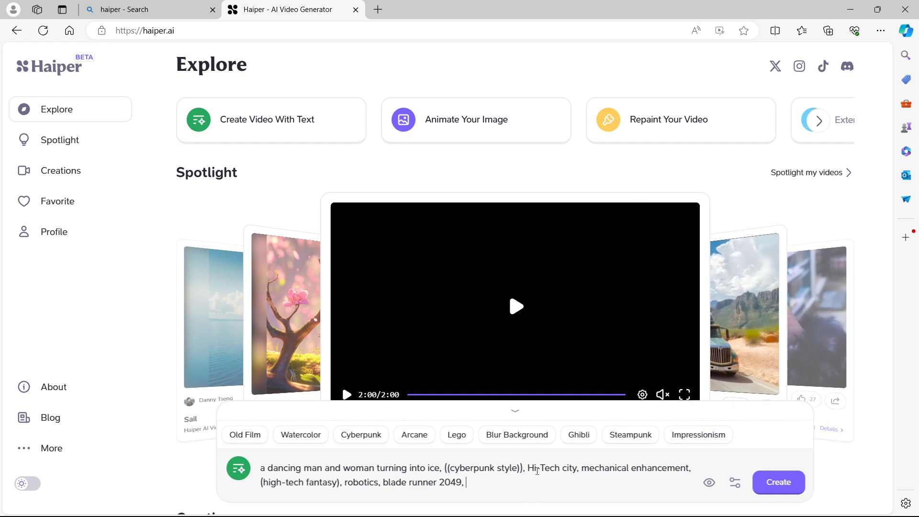
left_click(775, 477)
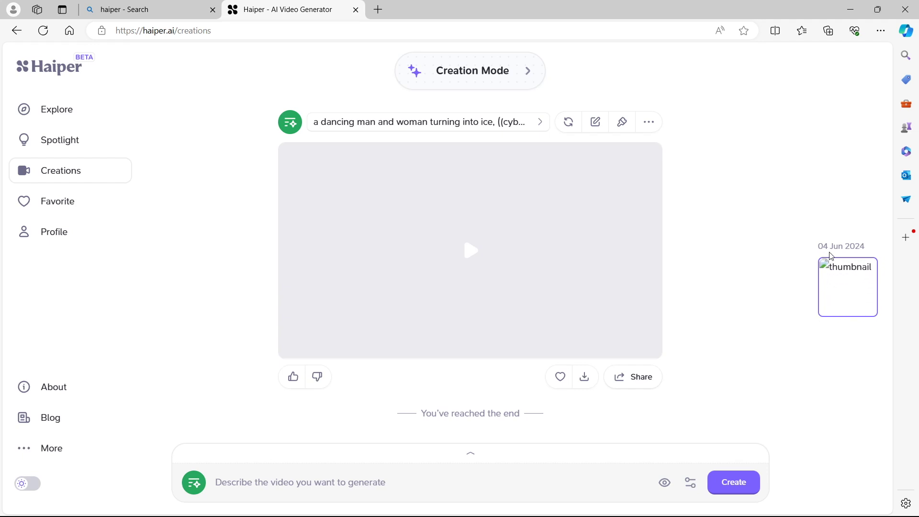
scroll(744, 276, "down", 1)
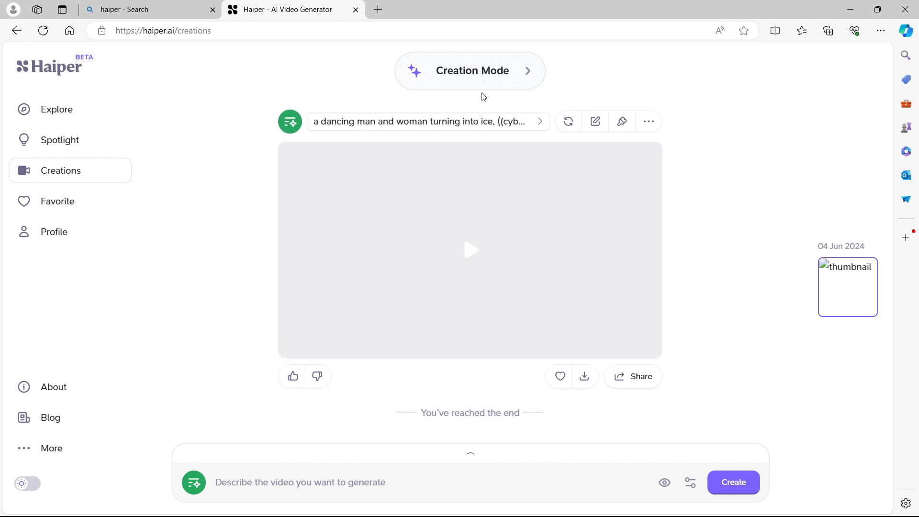
- Play the cyberpunk ice-dance video and download it as 665f41b1466bd091cf0f0d2b.mp4
right_click(469, 262)
left_click(466, 262)
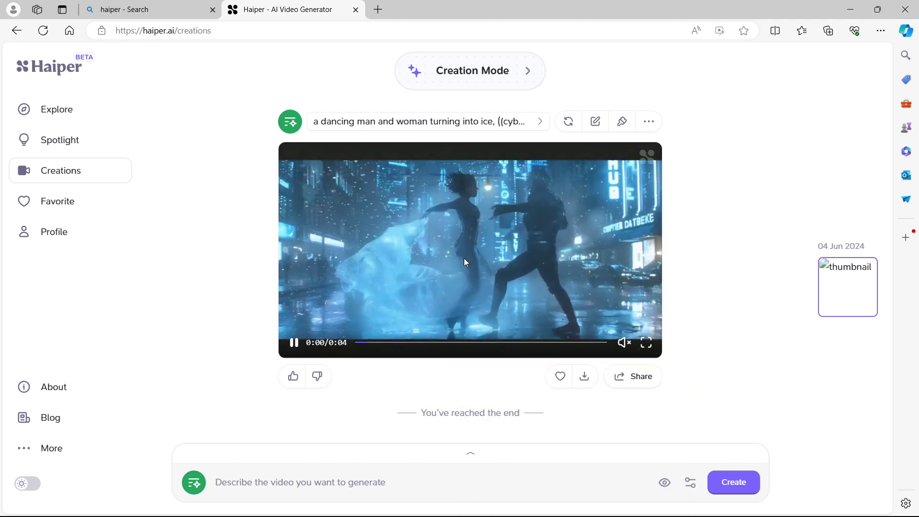
left_click(646, 343)
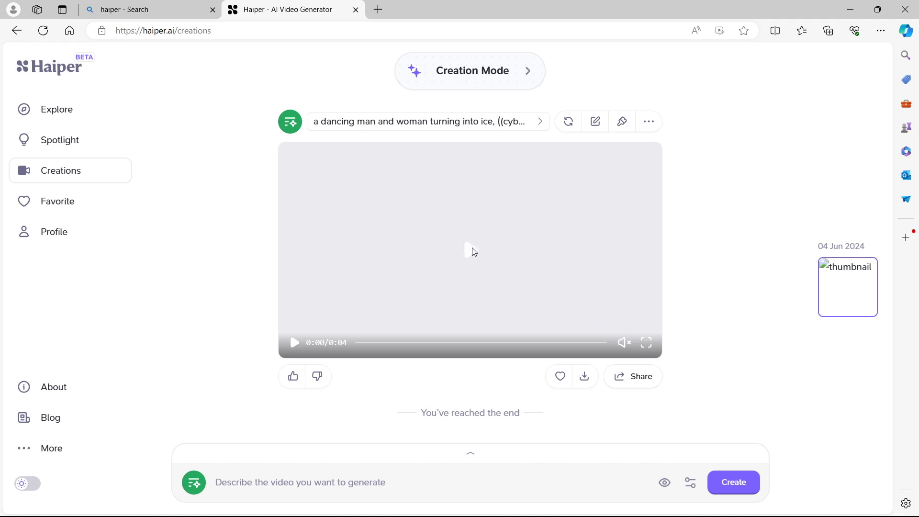
left_click(294, 344)
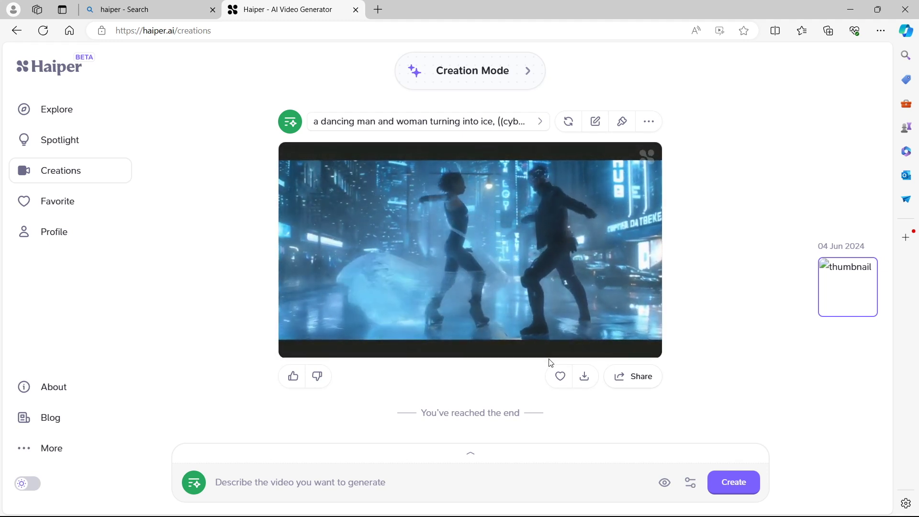
left_click(586, 382)
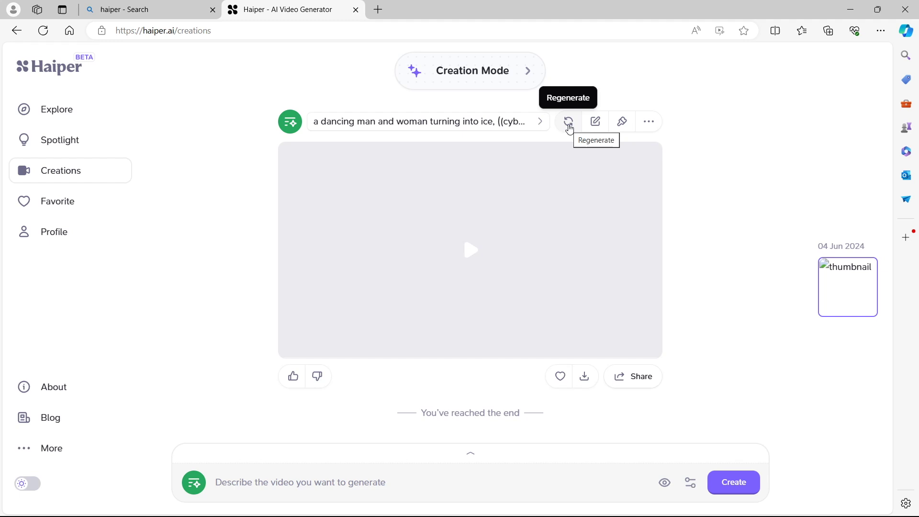
- Regenerate the cyberpunk ice-dance prompt and confirm the new video
left_click(569, 122)
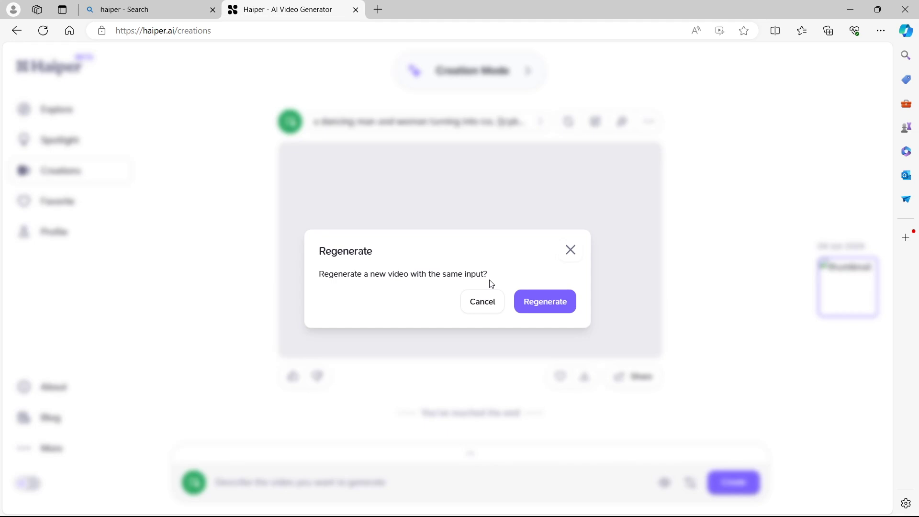
left_click(541, 305)
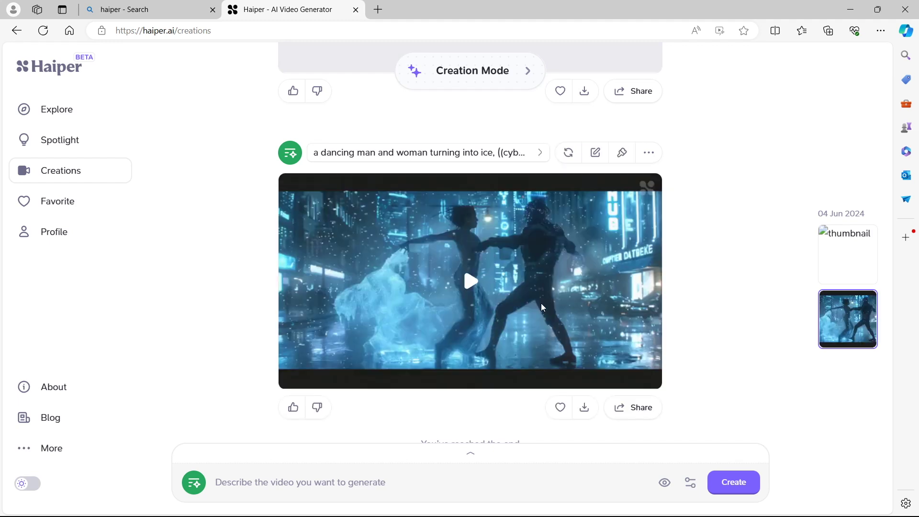
- Download the second ice-dance video as 665f43b0d81685d26d210c33.mp4
mouse_move(527, 291)
left_click(587, 416)
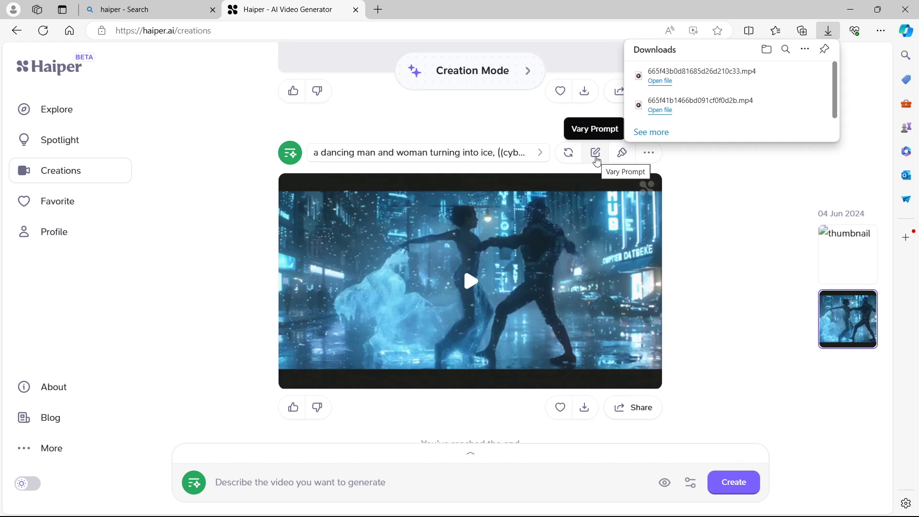
- Vary the ice-dance video's prompt, replacing 'ice' with 'fire', and generate the variation
left_click(595, 154)
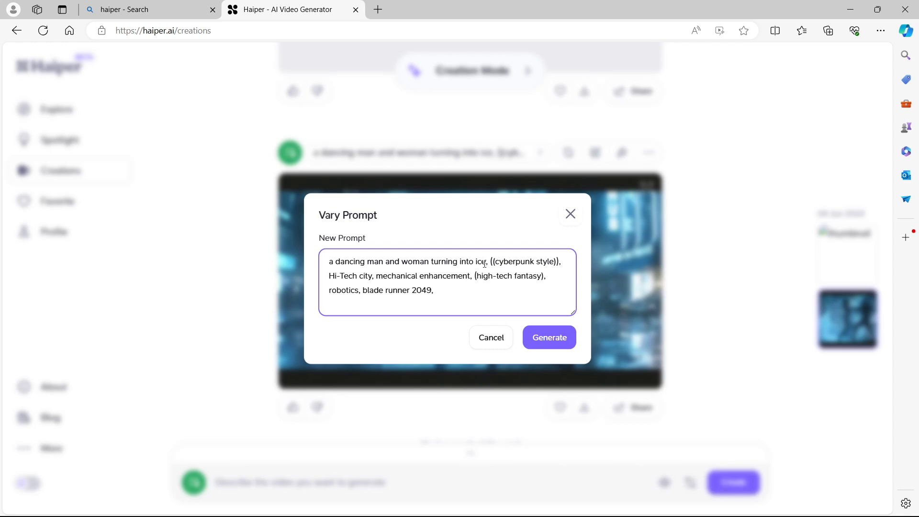
left_click(485, 263)
key("BackSpace")
key("BackSpace")
key("BackSpace")
type("f")
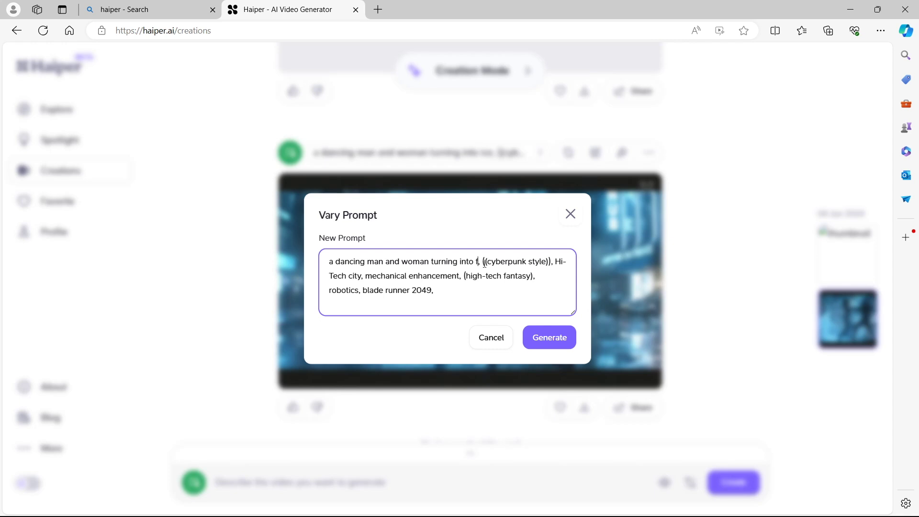
type("ire")
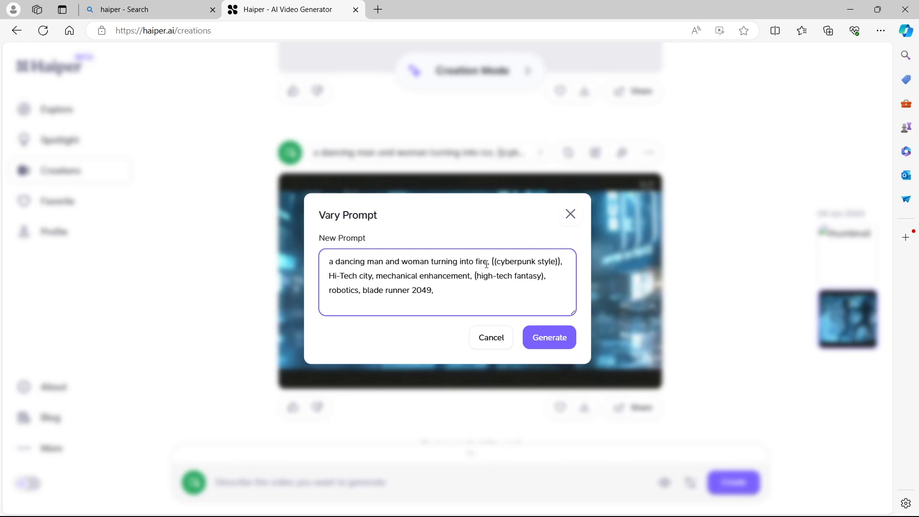
left_click(544, 338)
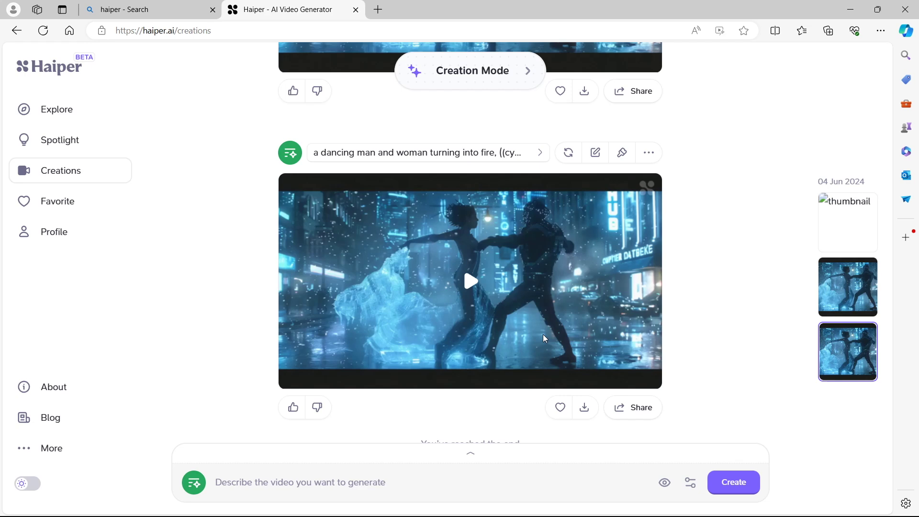
mouse_move(528, 335)
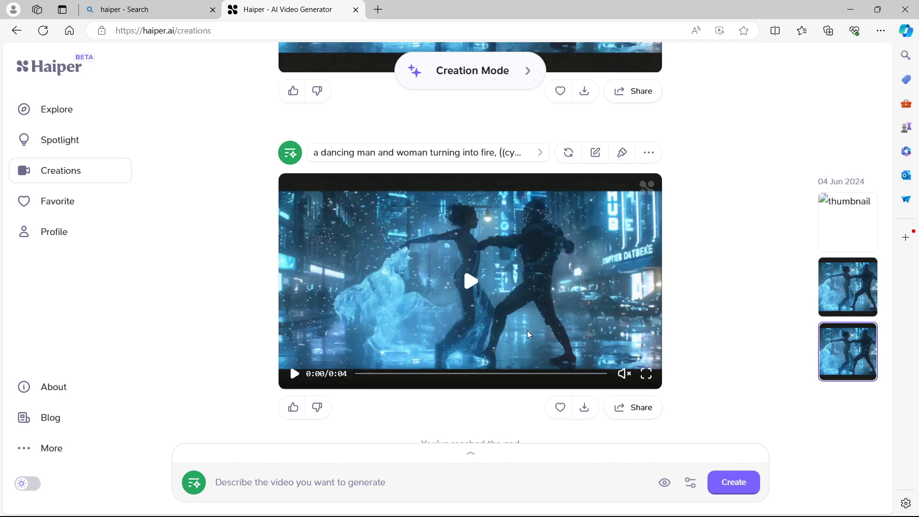
left_click(470, 283)
scroll(546, 314, "down", 1)
scroll(545, 314, "up", 4)
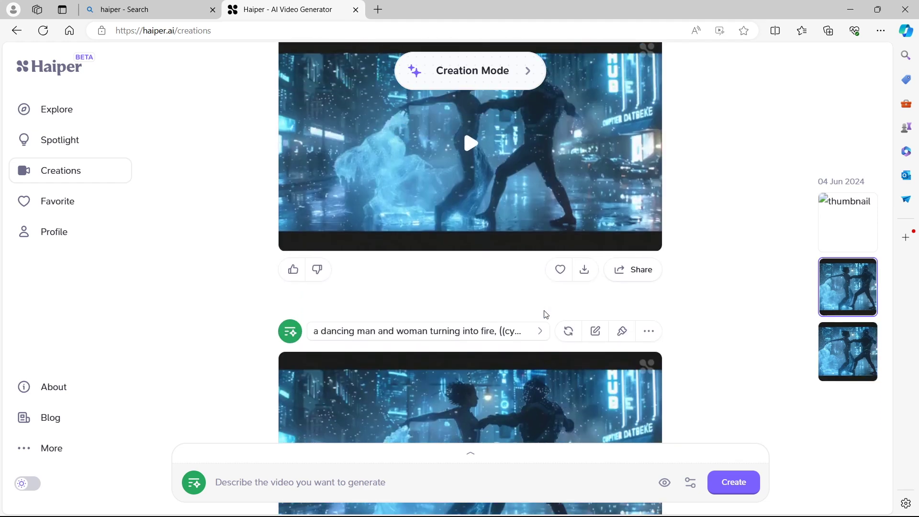
scroll(544, 313, "down", 1)
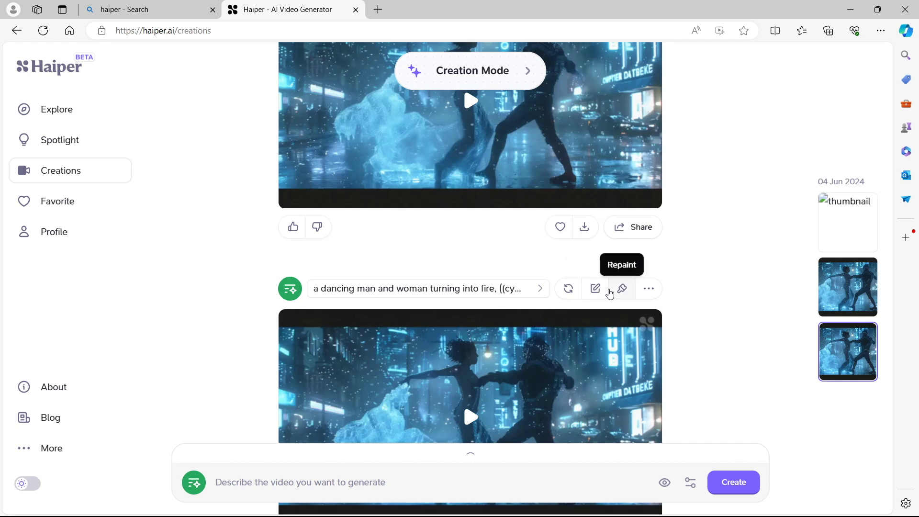
scroll(573, 354, "down", 2)
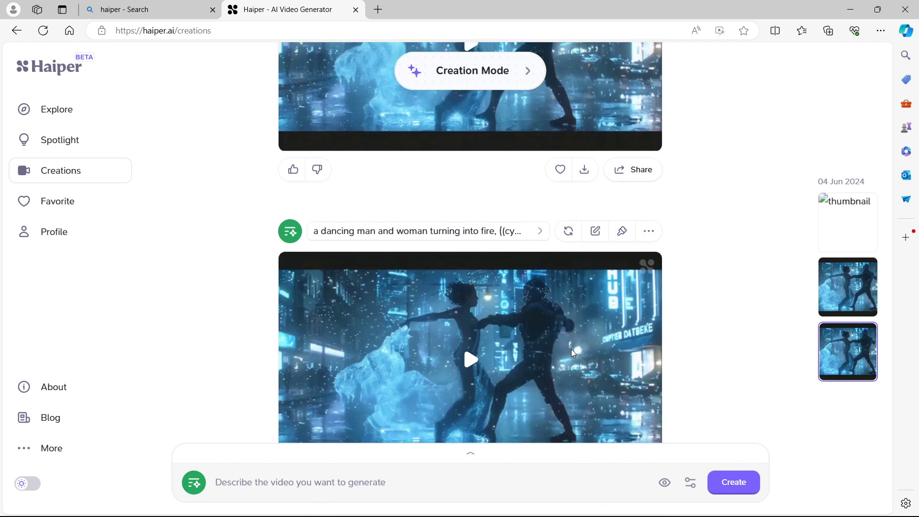
scroll(569, 352, "down", 1)
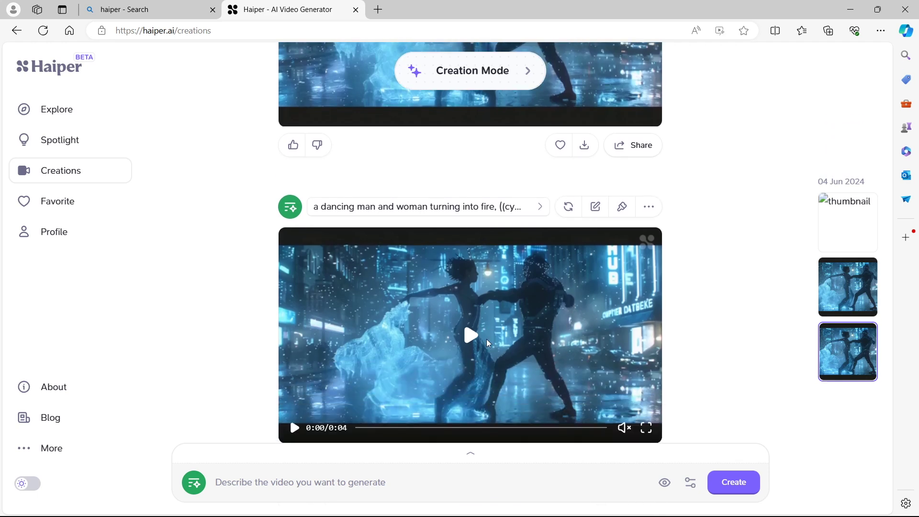
scroll(564, 313, "up", 1)
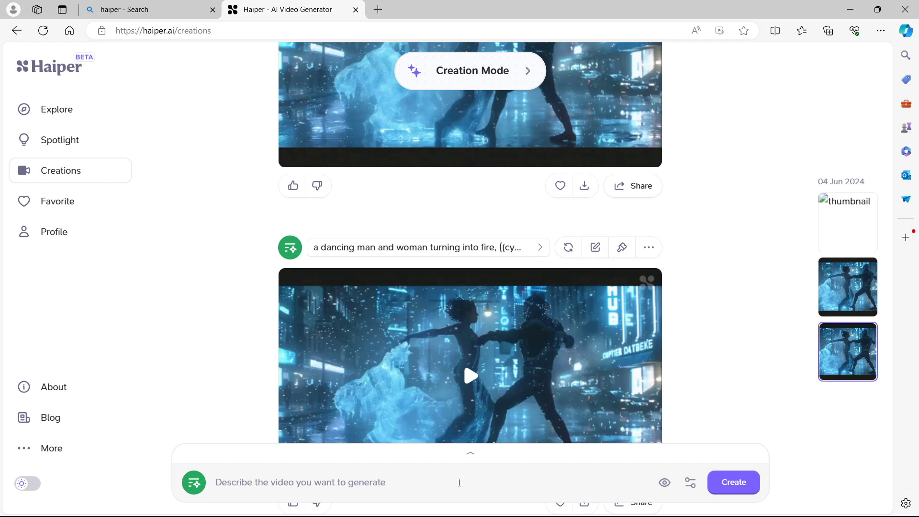
scroll(460, 483, "down", 1)
- Paste the copied fire-dance description into the prompt bar, add the Ghibli style, and create it
left_click_drag(315, 250, 495, 249)
key("ctrl+c")
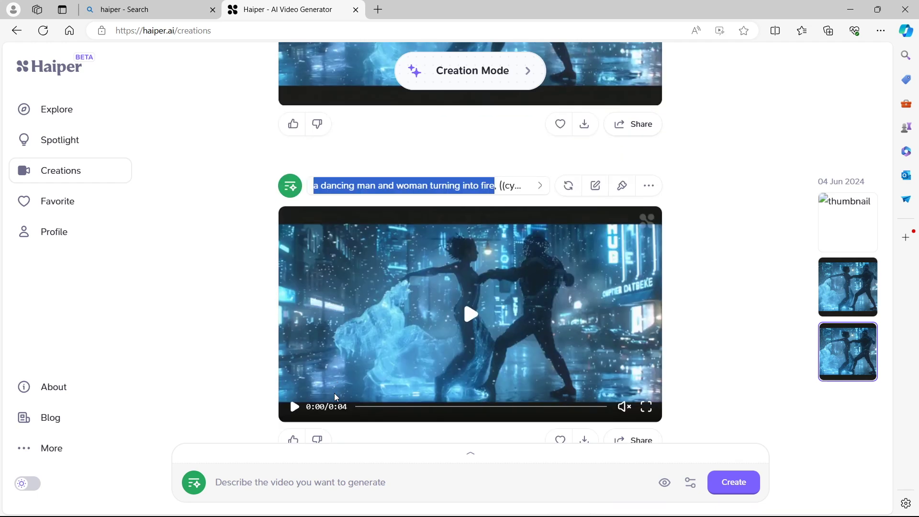
scroll(334, 393, "down", 3)
left_click(271, 483)
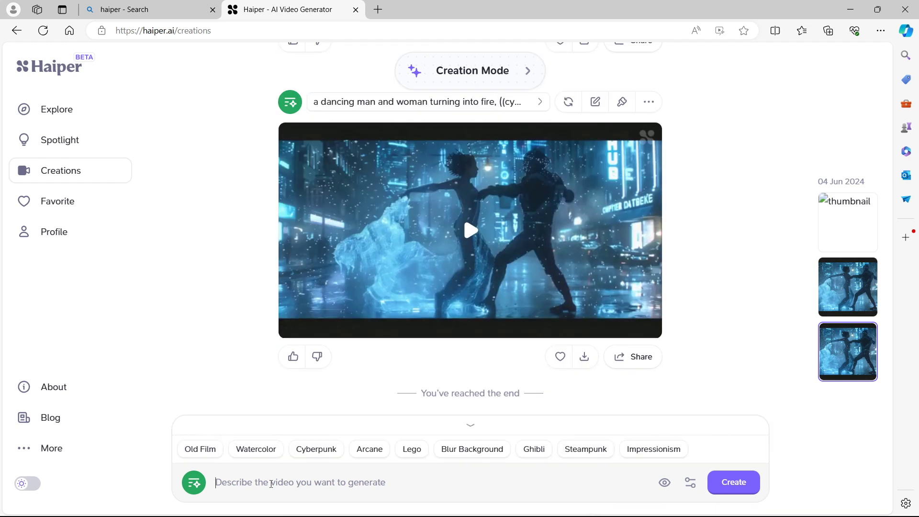
key("ctrl+v")
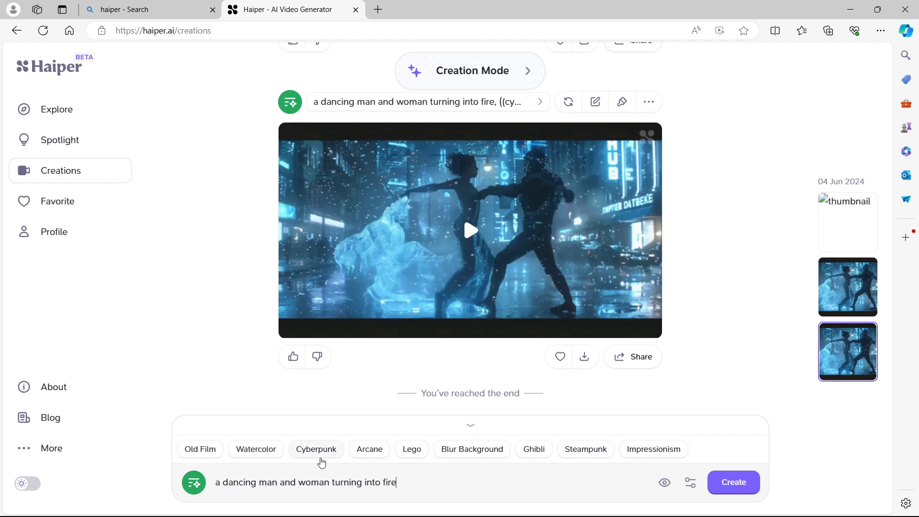
left_click(541, 452)
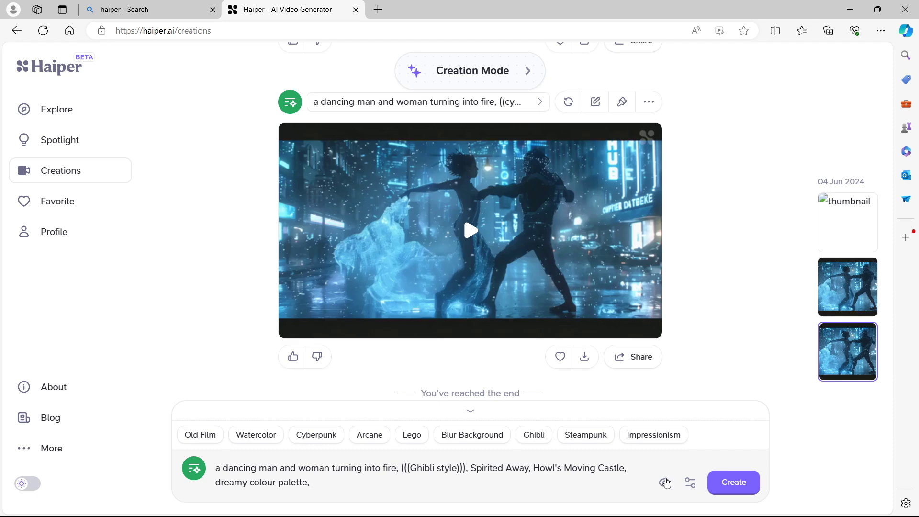
left_click(736, 480)
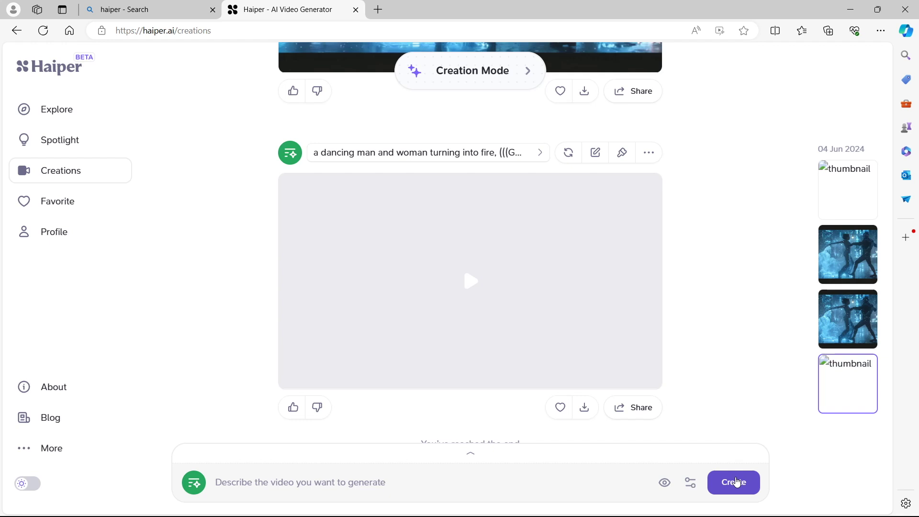
- Download the new Ghibli fire-dance video as 665f468a466bd091cf0f117e.mp4
mouse_move(519, 389)
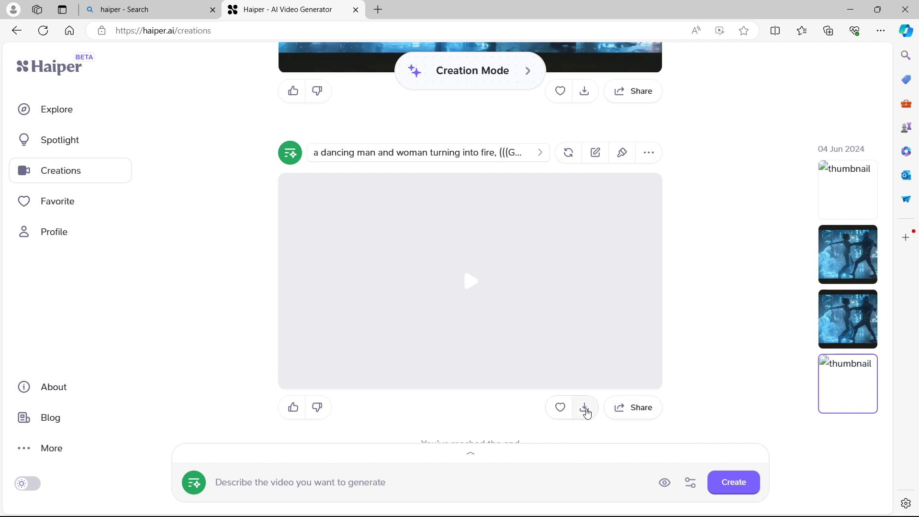
left_click(585, 408)
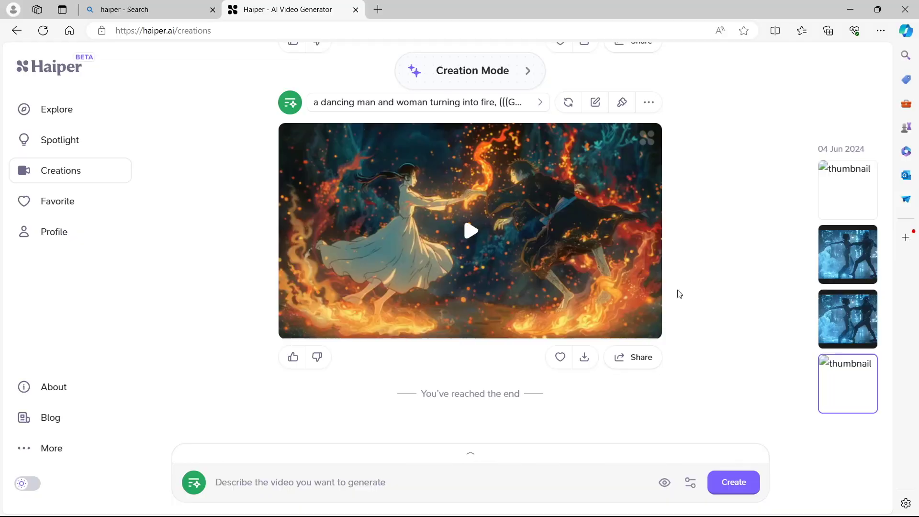
scroll(679, 294, "up", 5)
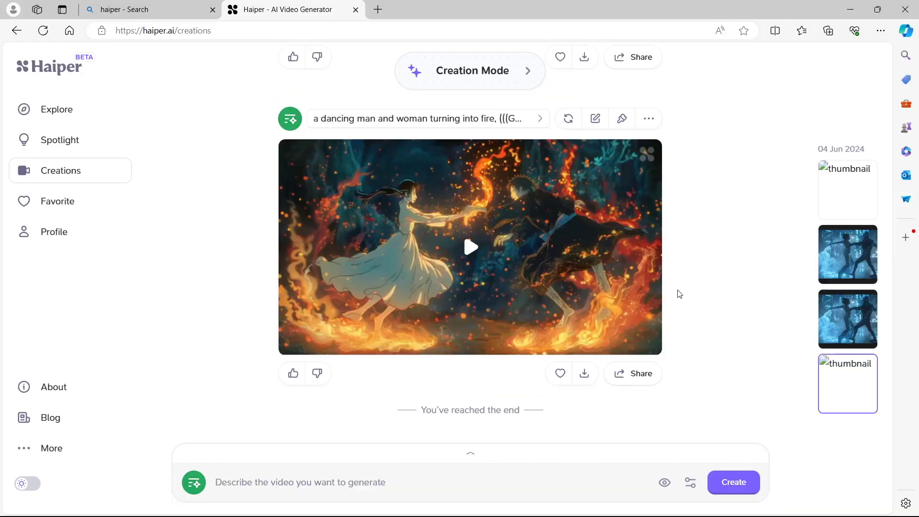
scroll(680, 293, "up", 5)
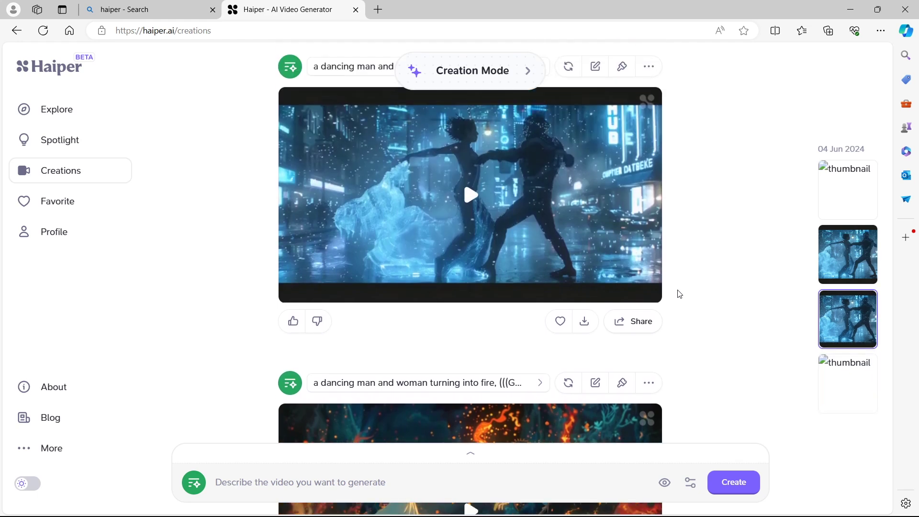
scroll(679, 293, "up", 7)
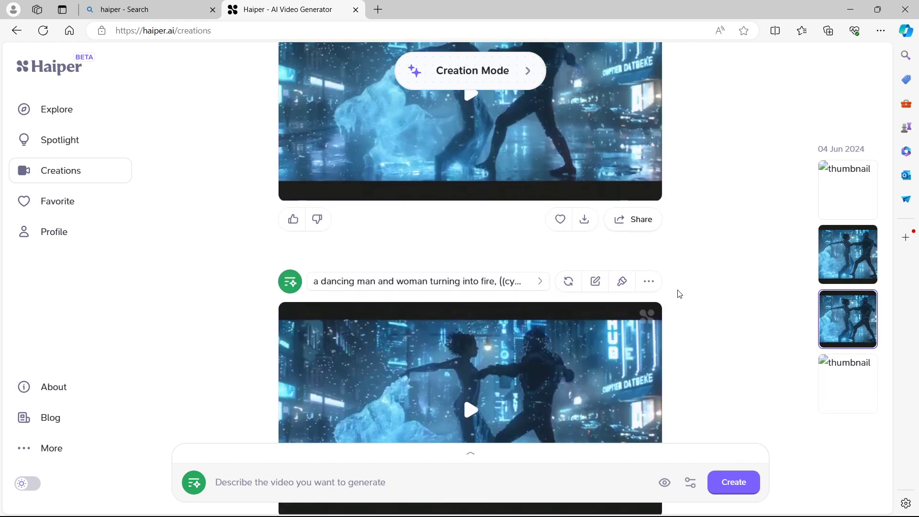
scroll(680, 293, "up", 5)
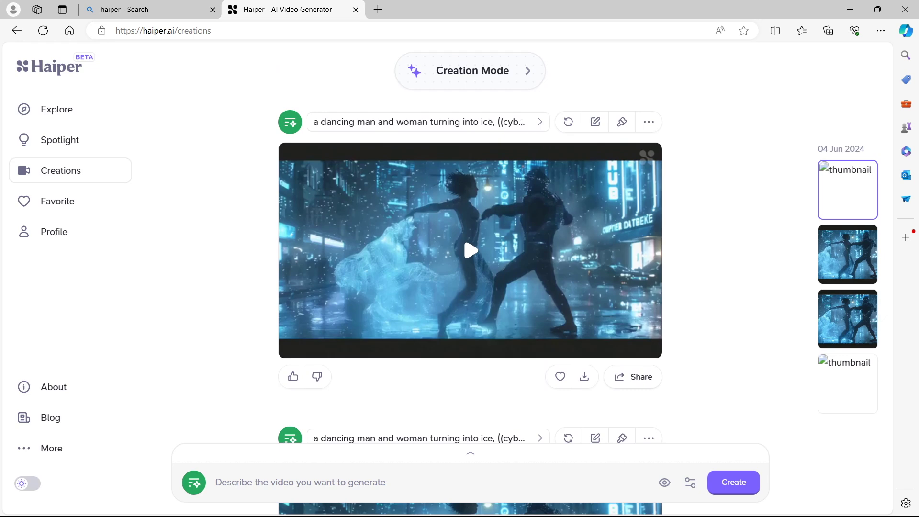
left_click(540, 122)
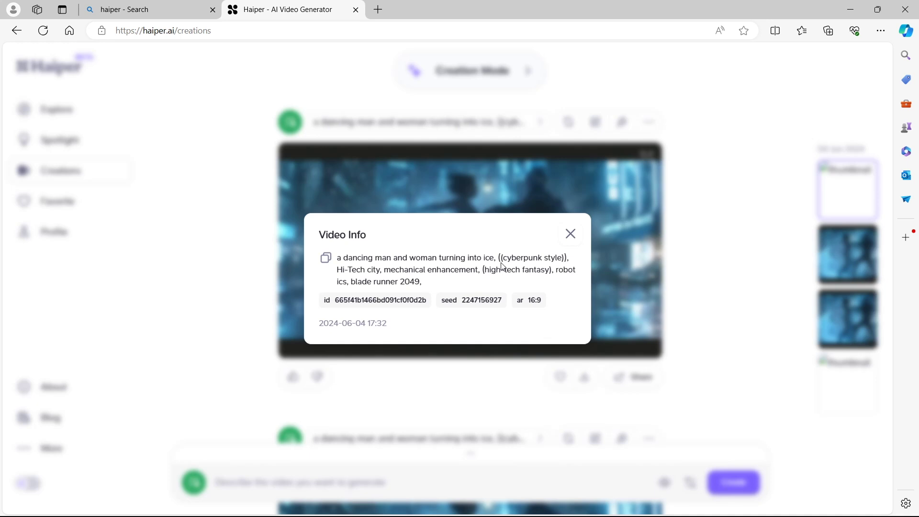
- Close the video details and go to Explore, with the 'GENETIC LILY' Spotlight video in view
left_click(58, 116)
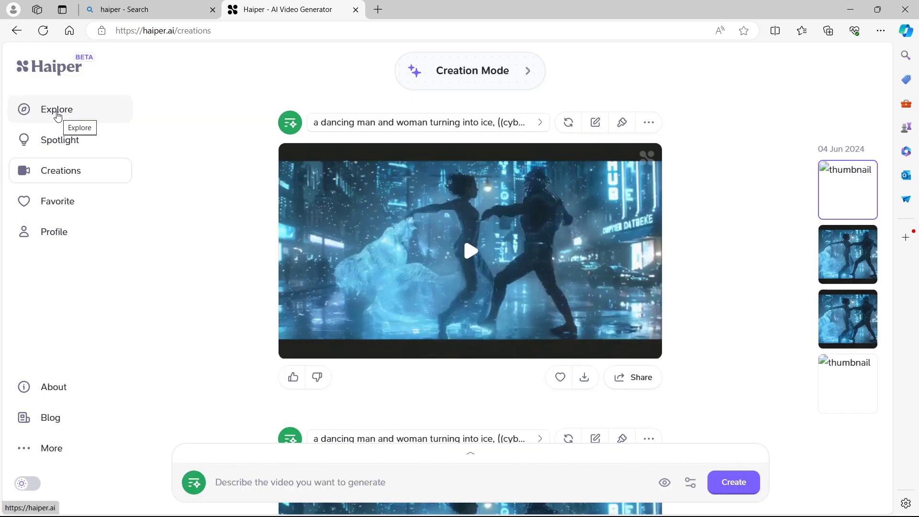
left_click(57, 116)
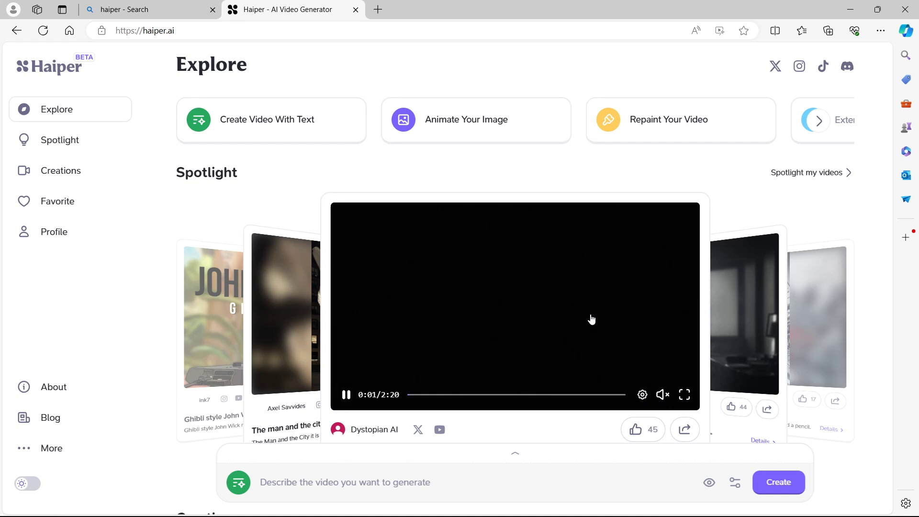
scroll(622, 326, "down", 1)
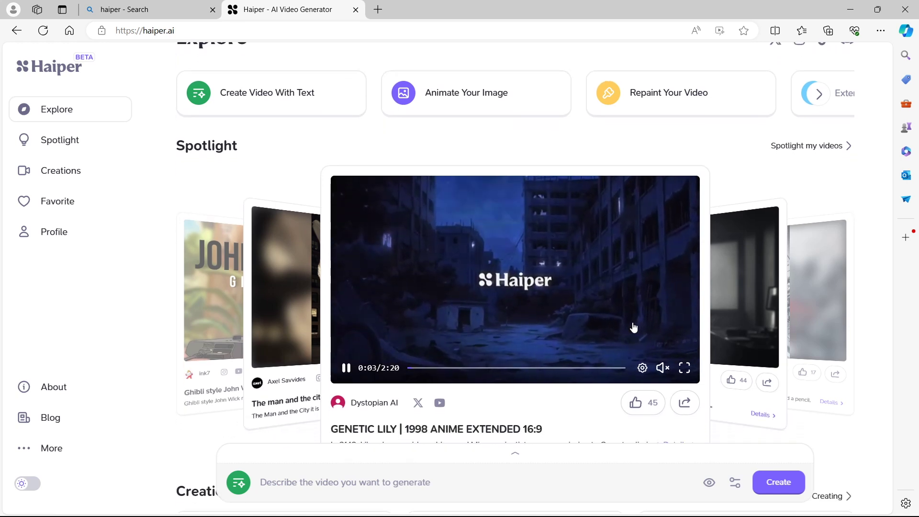
scroll(634, 328, "down", 1)
scroll(633, 328, "down", 4)
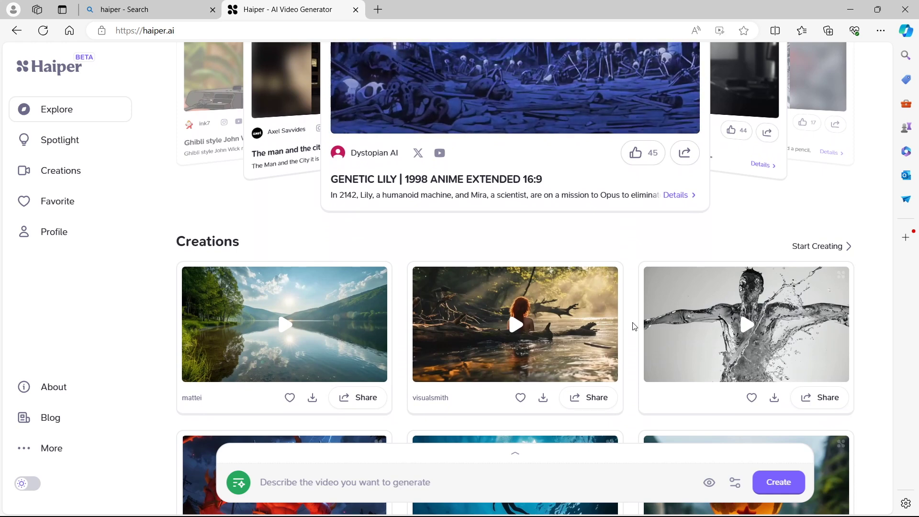
scroll(631, 324, "down", 1)
scroll(632, 324, "up", 6)
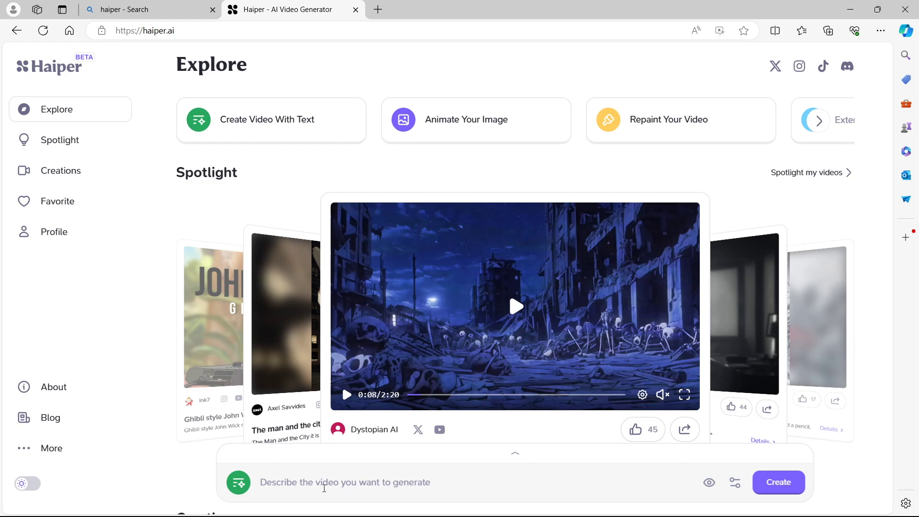
- Create a 9:16, 4-second video from the prompt 'a man giving a woman a flower'
left_click(320, 488)
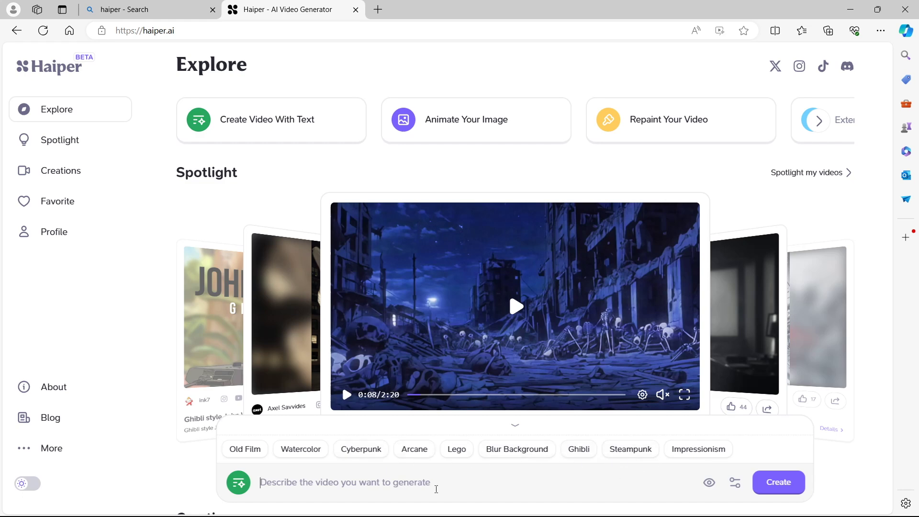
type("a ")
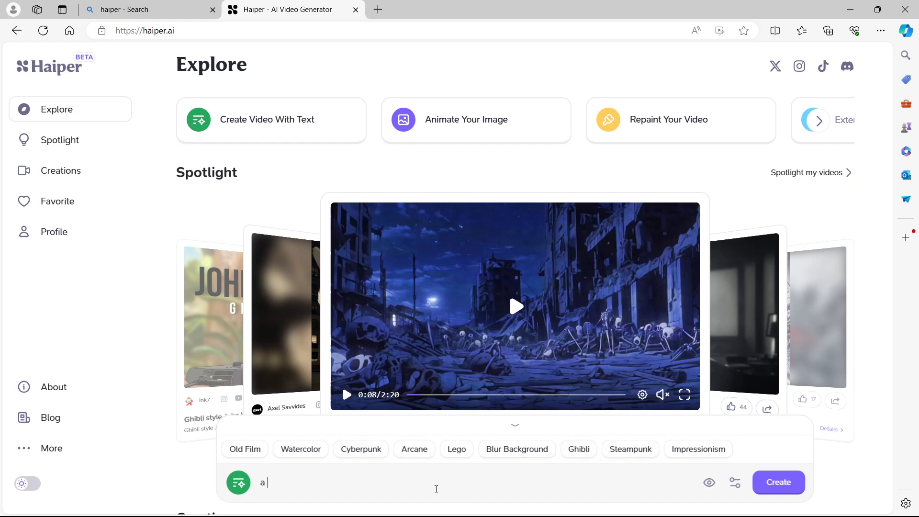
type("man giving a woman a fl")
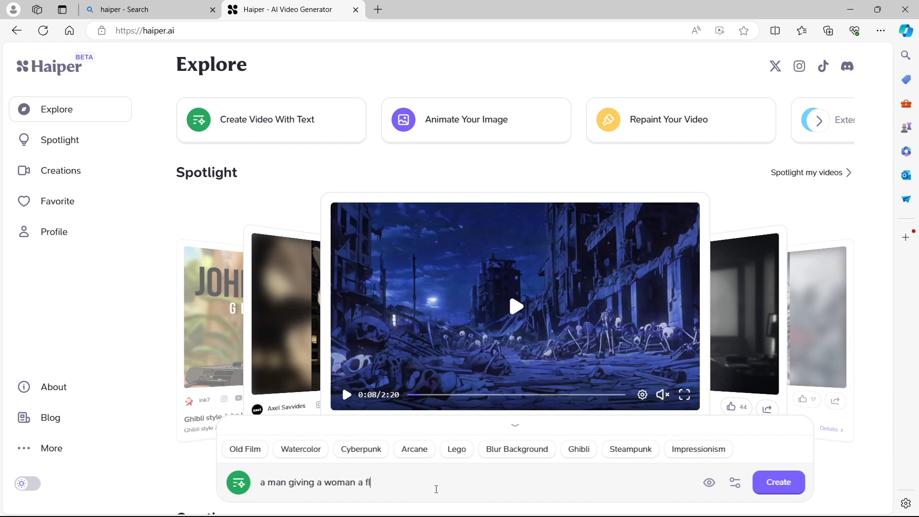
type("ower")
left_click(735, 483)
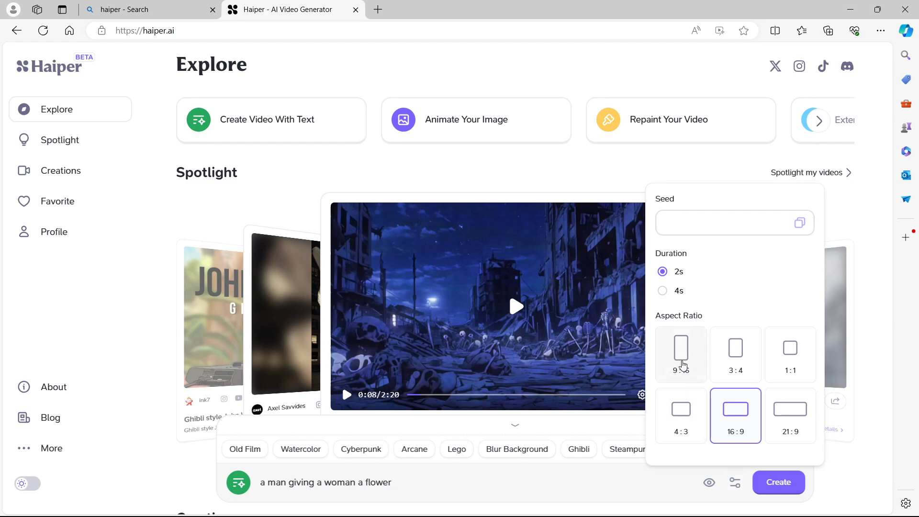
left_click(682, 365)
left_click(662, 291)
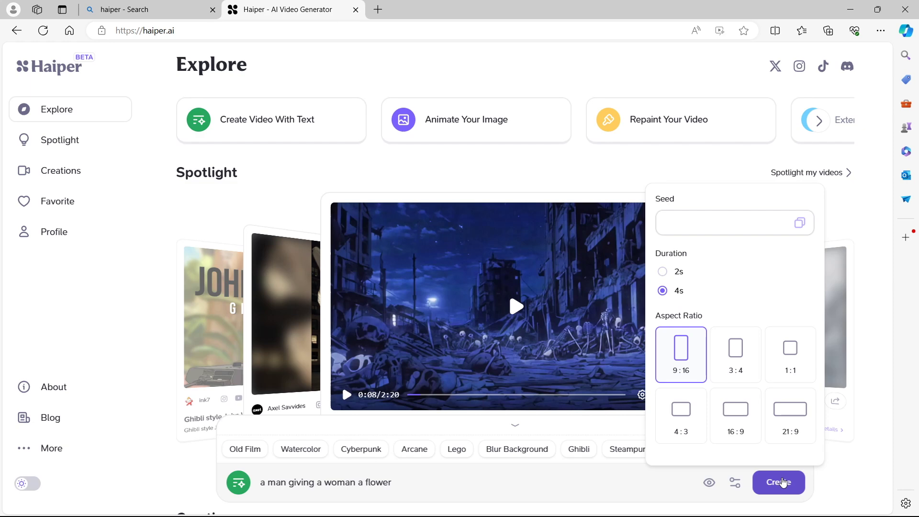
left_click(782, 481)
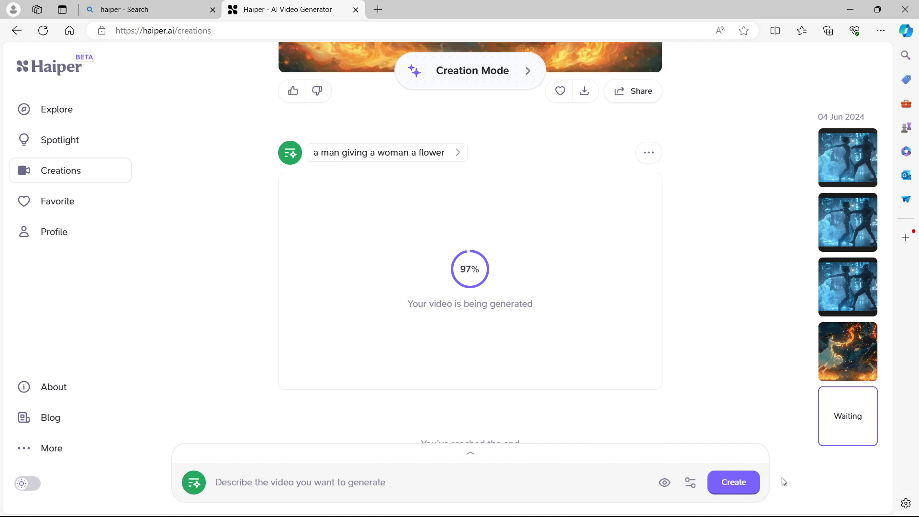
- Create another 'a man giving a woman a flower' video at 9:16 with a 2-second duration
left_click(336, 490)
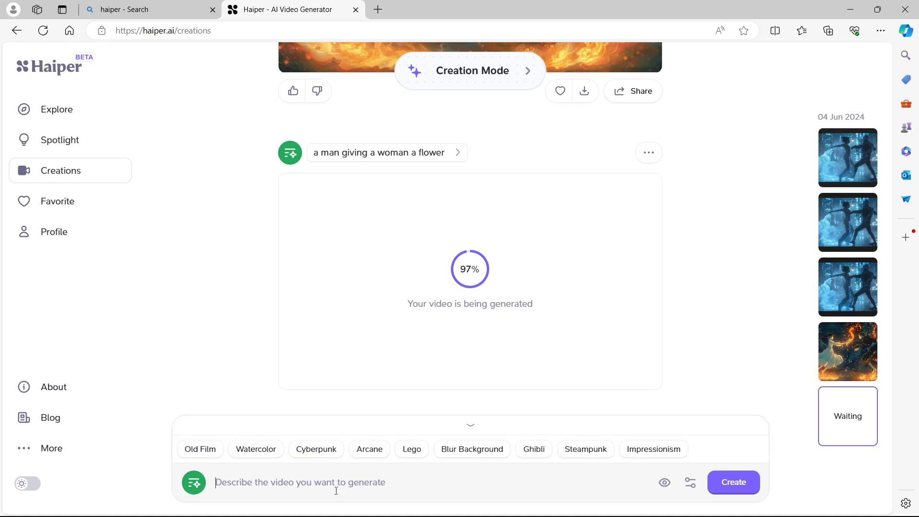
type("s ms")
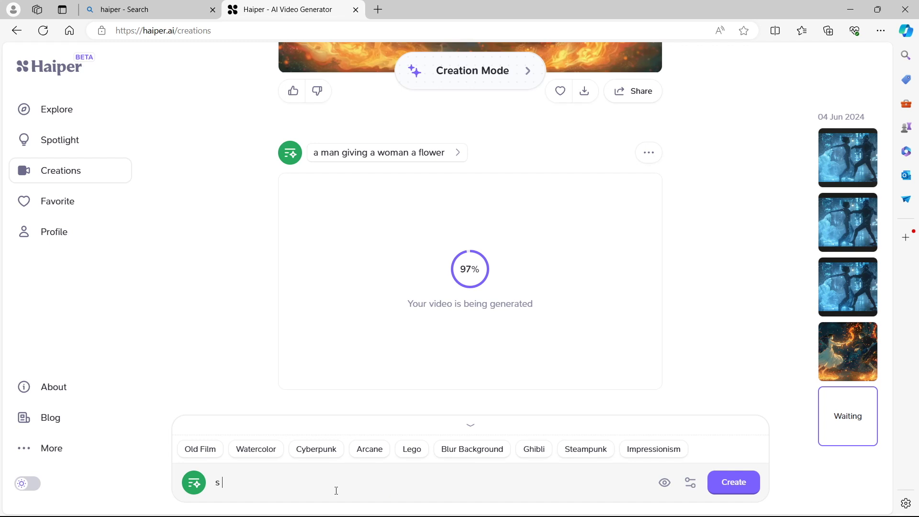
type("n giving a woman a f")
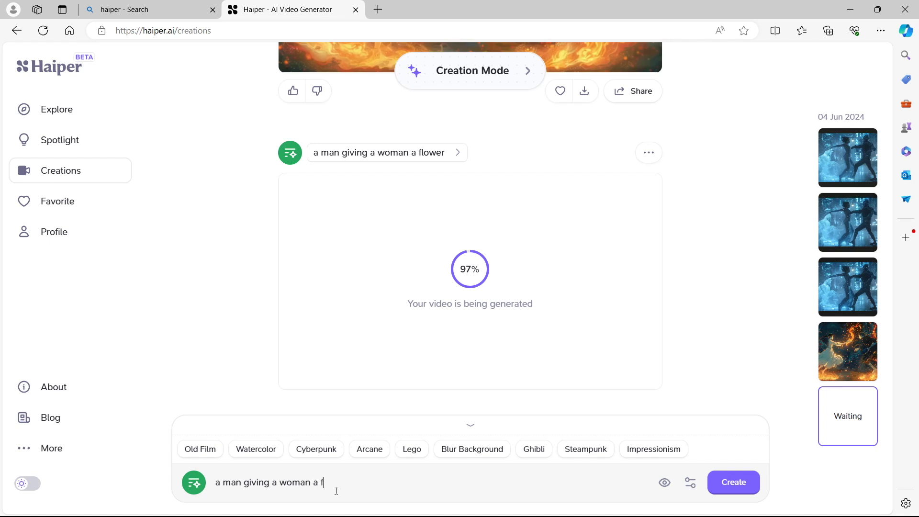
type("lower")
left_click(692, 481)
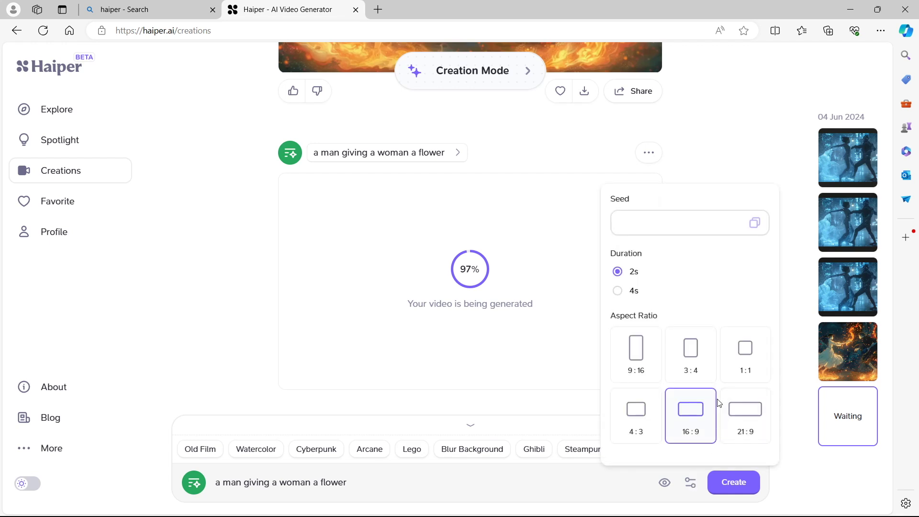
left_click(643, 360)
left_click(619, 291)
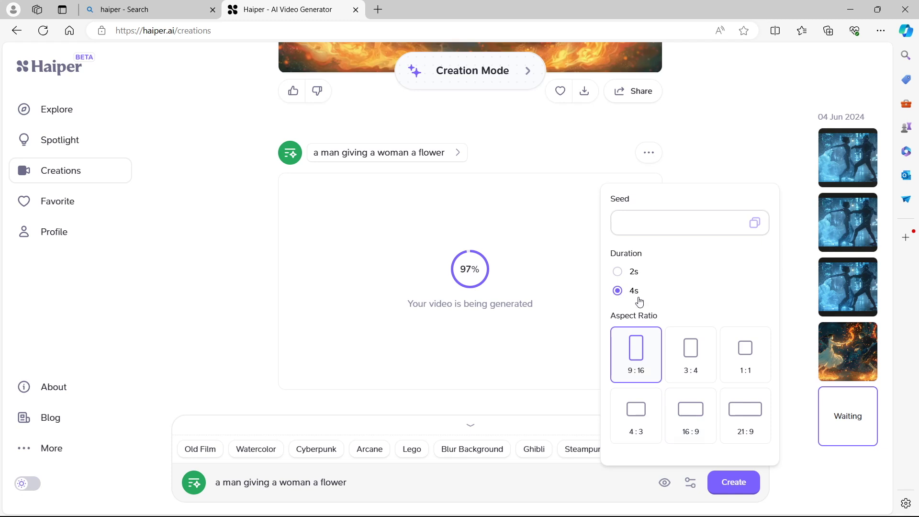
left_click(618, 272)
left_click(734, 480)
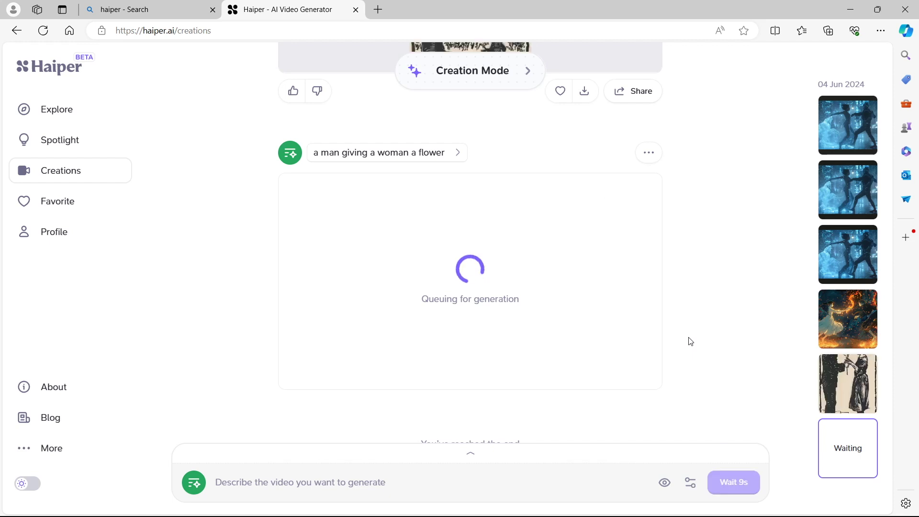
- Play the finished black-and-white engraving-style flower video and download it
scroll(690, 341, "up", 4)
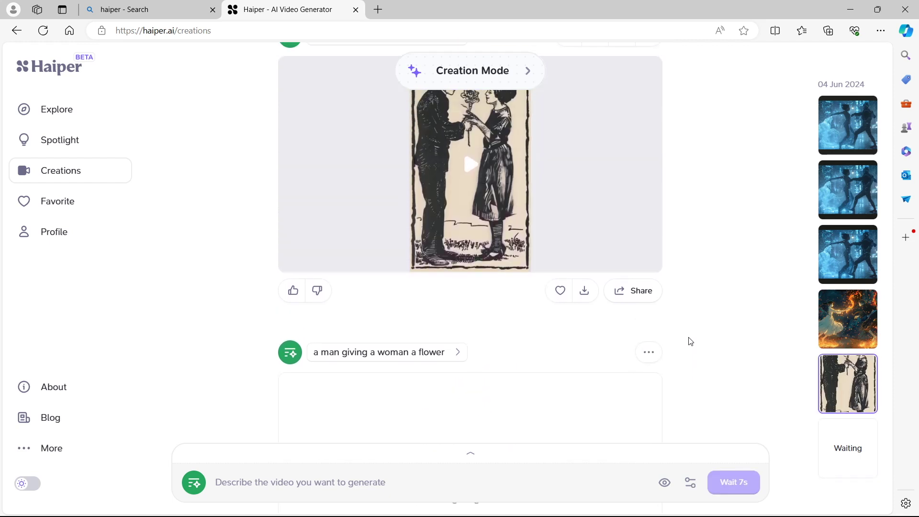
scroll(690, 341, "up", 1)
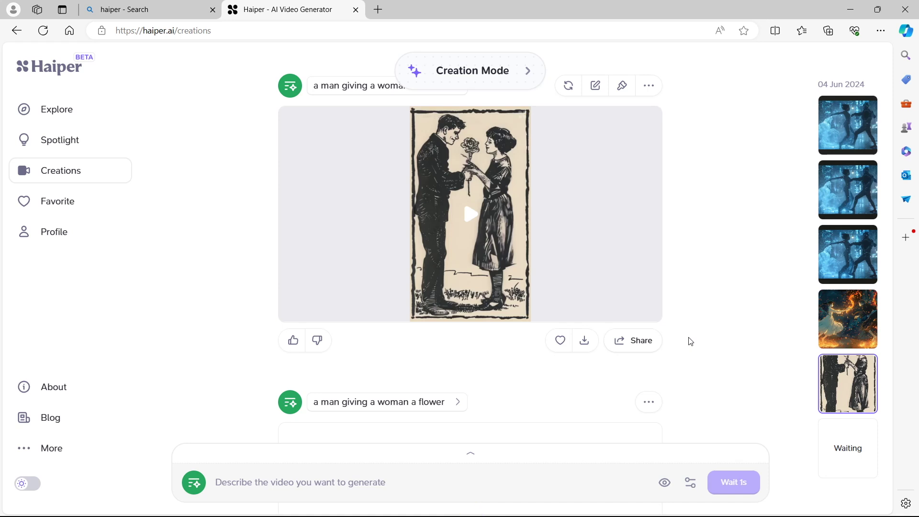
scroll(691, 341, "up", 1)
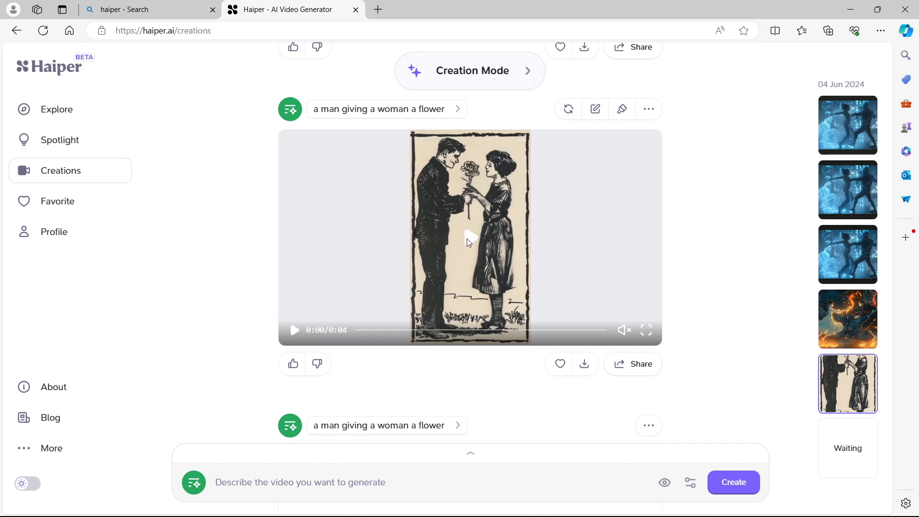
left_click(302, 336)
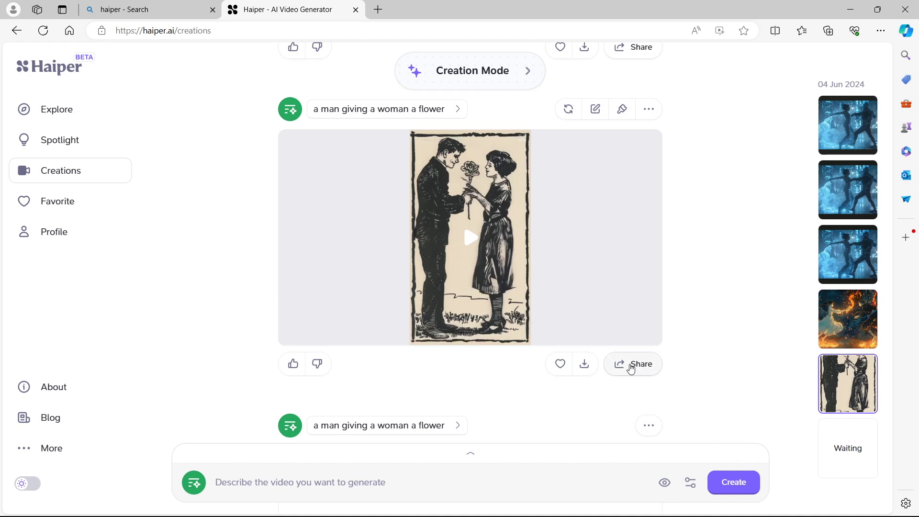
left_click(584, 364)
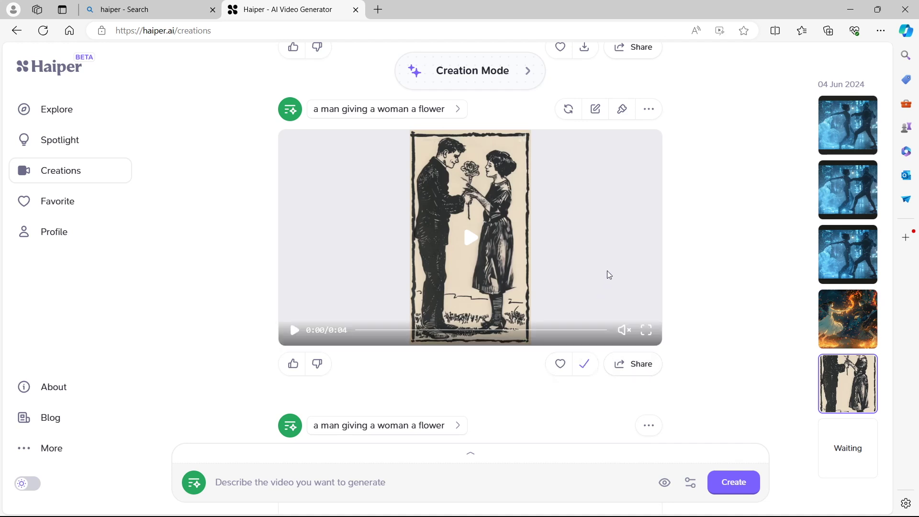
- Dismiss the Downloads flyout and play the first flower video again
left_click(471, 237)
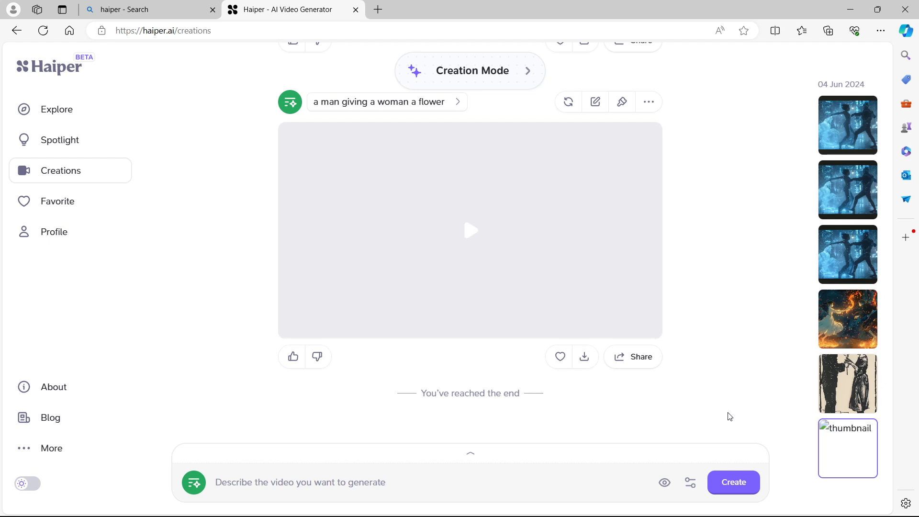
mouse_move(480, 230)
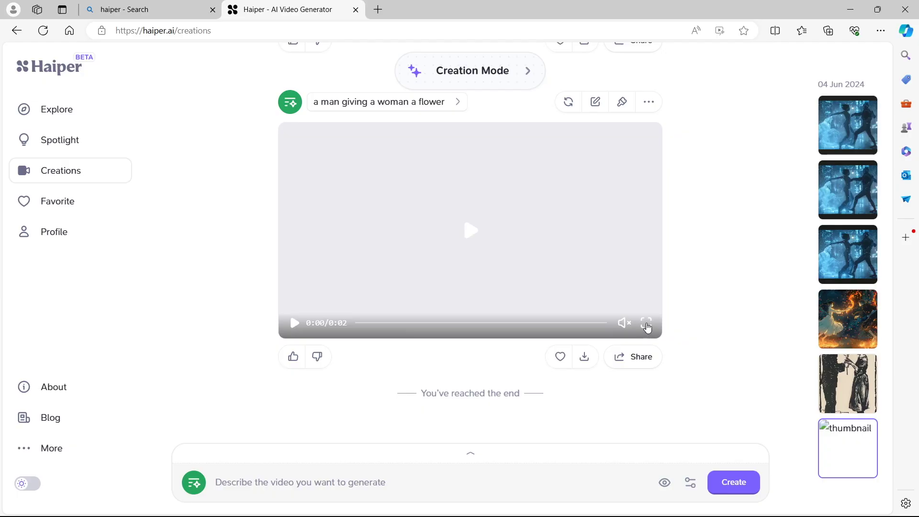
left_click(647, 324)
left_click(457, 267)
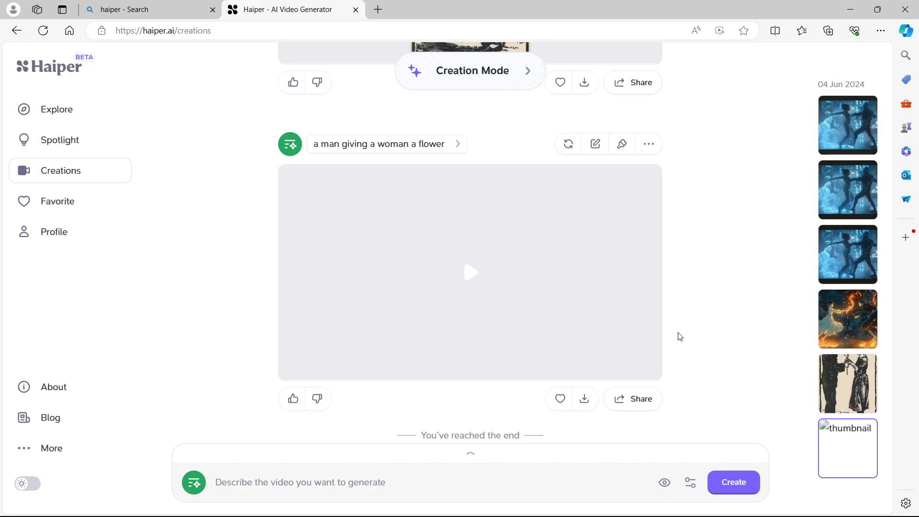
scroll(677, 334, "up", 5)
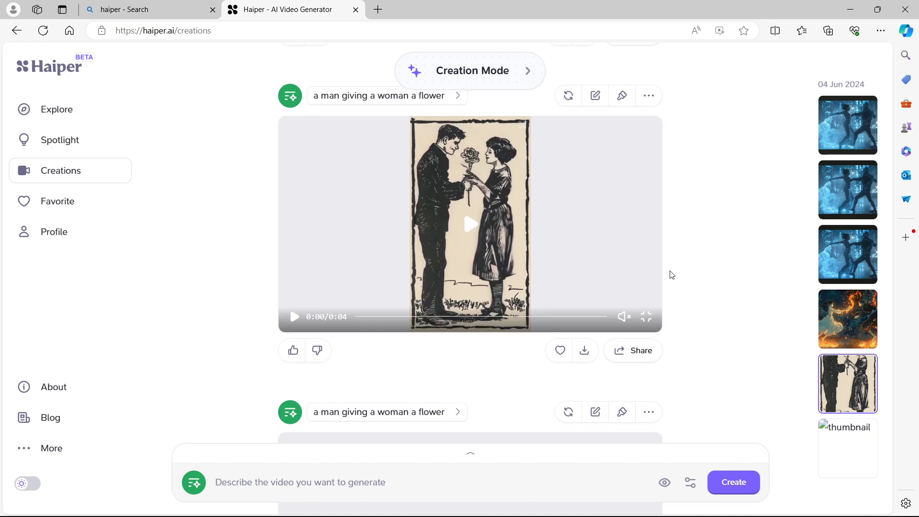
scroll(668, 273, "down", 5)
left_click(471, 264)
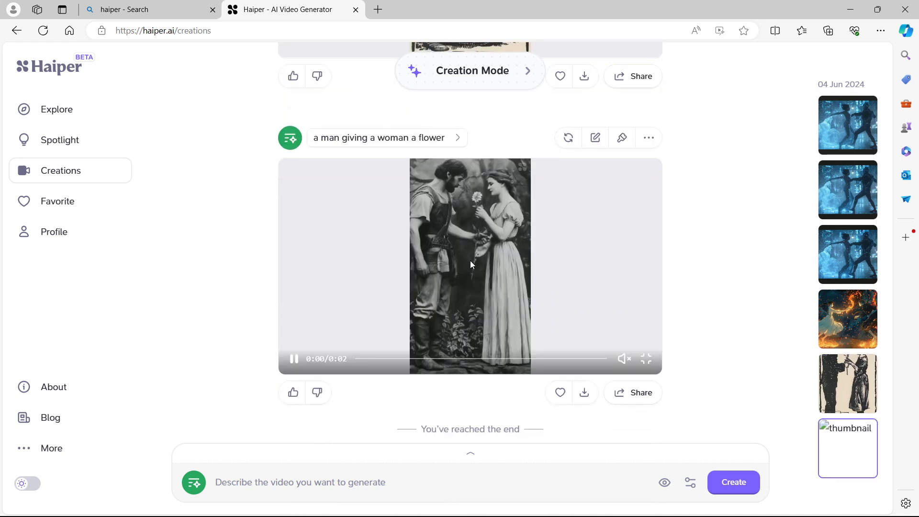